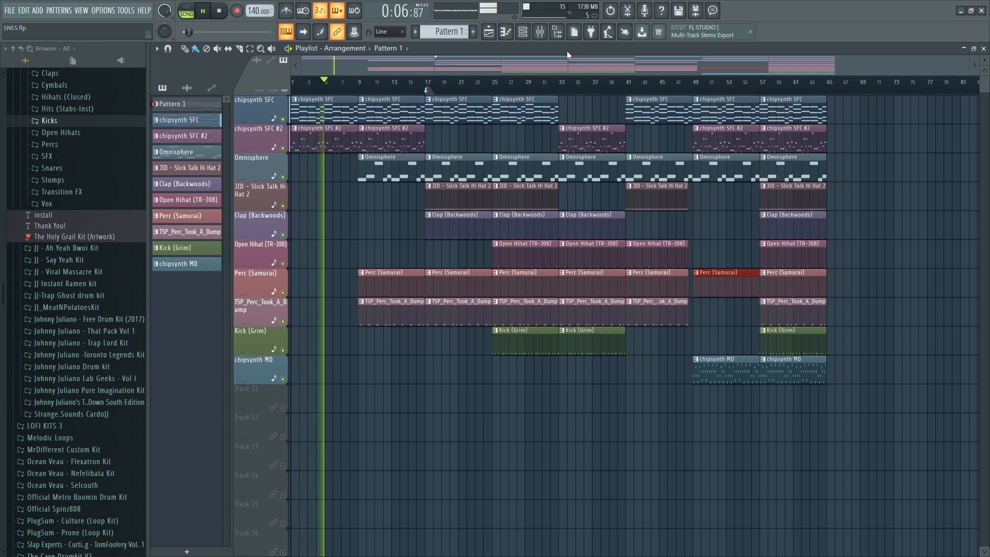
- View the project's mixer, piano roll, channel rack and playlist arrangement during song playback
{"action": "left_click", "coordinate": [539, 33]}
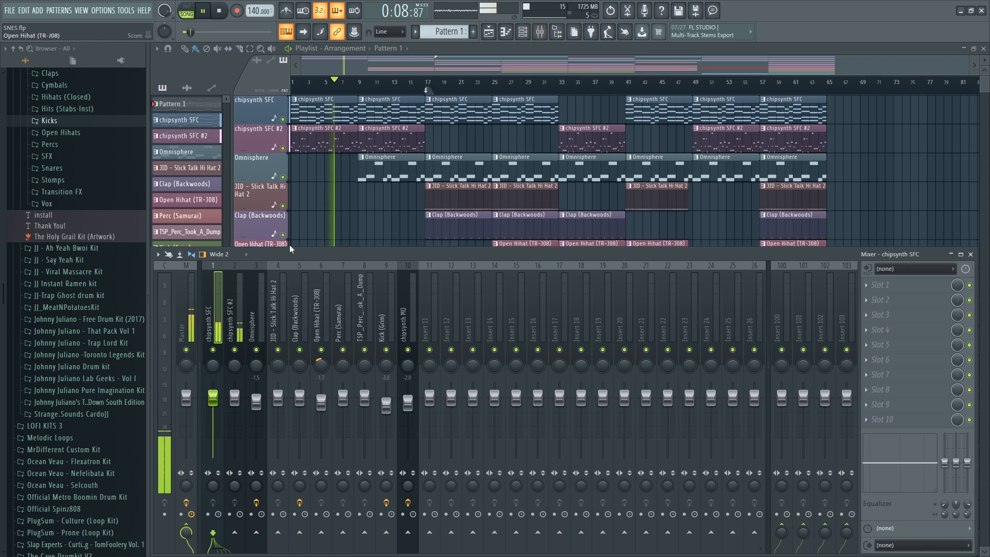
{"action": "left_click", "coordinate": [513, 37]}
{"action": "left_click", "coordinate": [522, 32]}
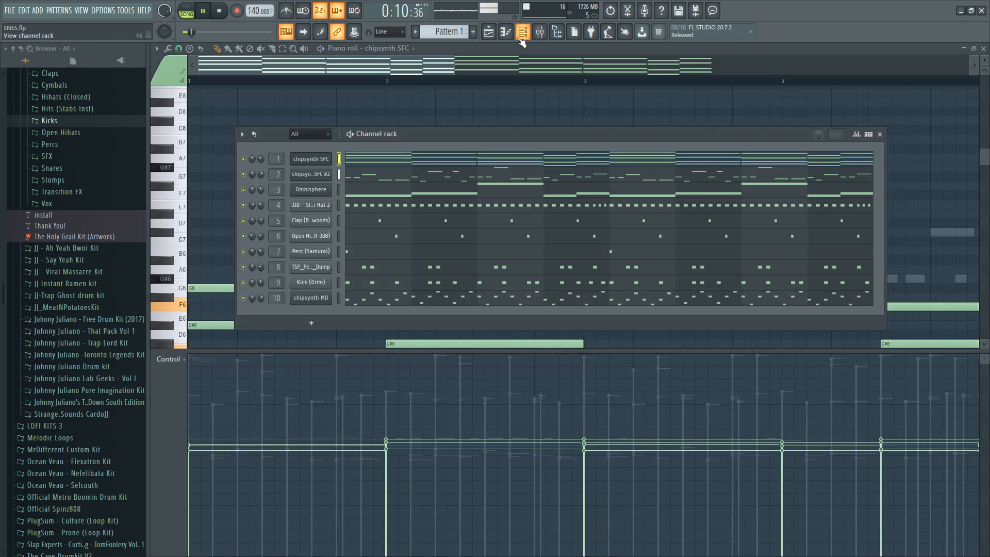
{"action": "left_click", "coordinate": [313, 158]}
{"action": "left_click", "coordinate": [488, 32]}
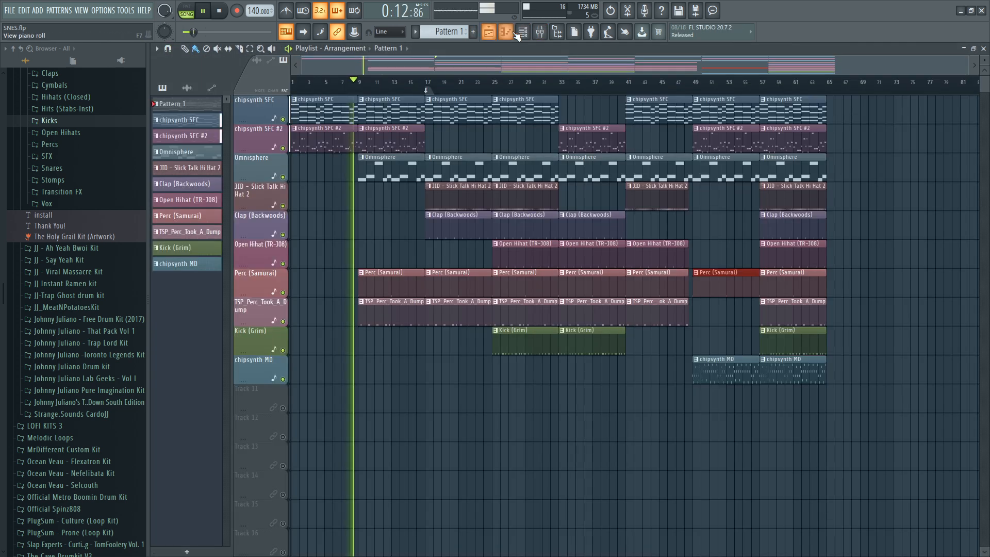
- Open the first channel's chipsynth SFC instrument, close the channel rack and stop playback
{"action": "left_click", "coordinate": [526, 33]}
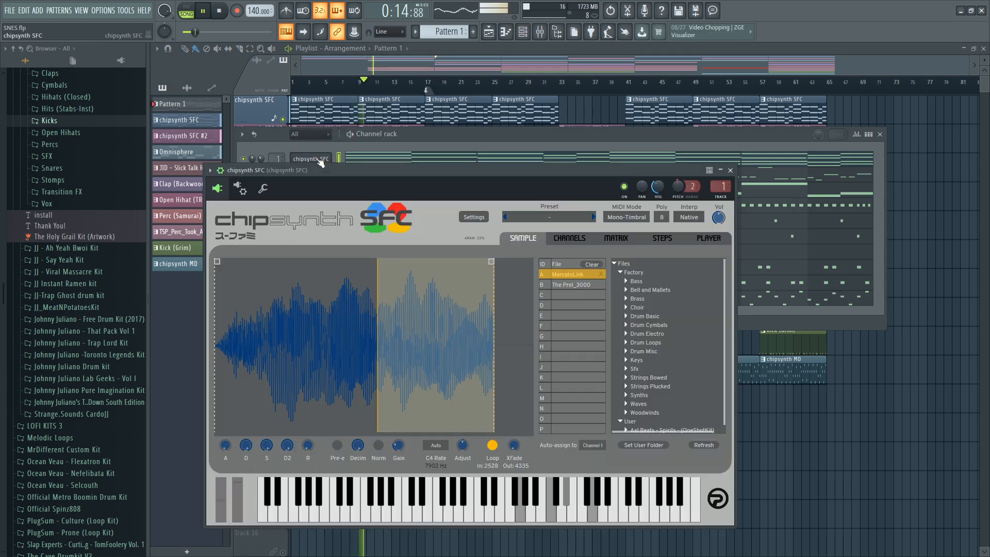
{"action": "left_click", "coordinate": [319, 161]}
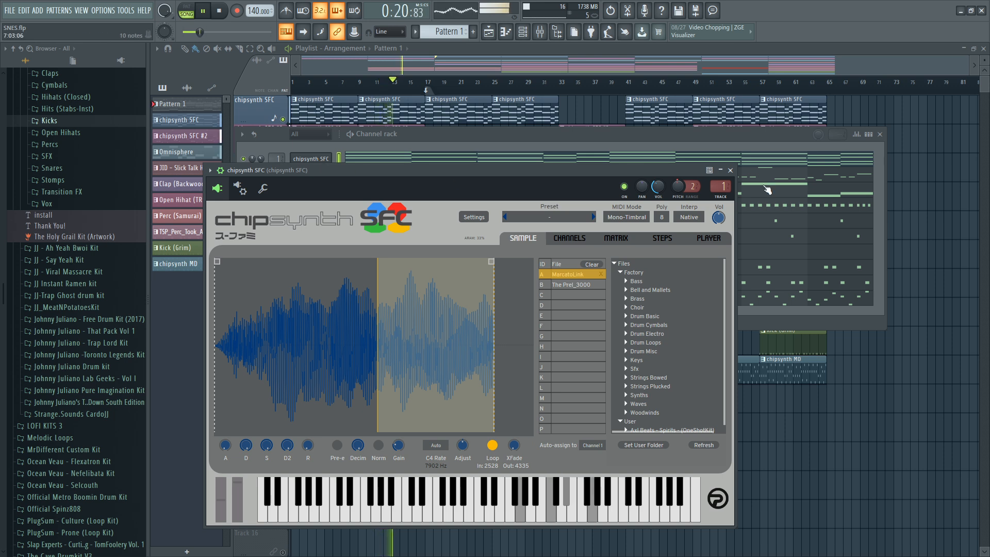
{"action": "left_click", "coordinate": [883, 126]}
{"action": "left_click", "coordinate": [880, 134]}
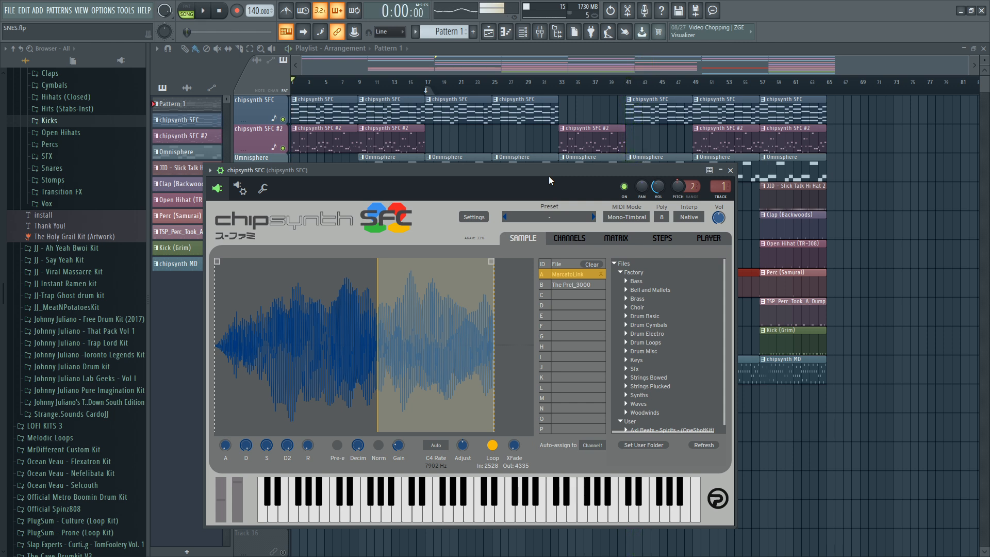
{"action": "key", "text": "space"}
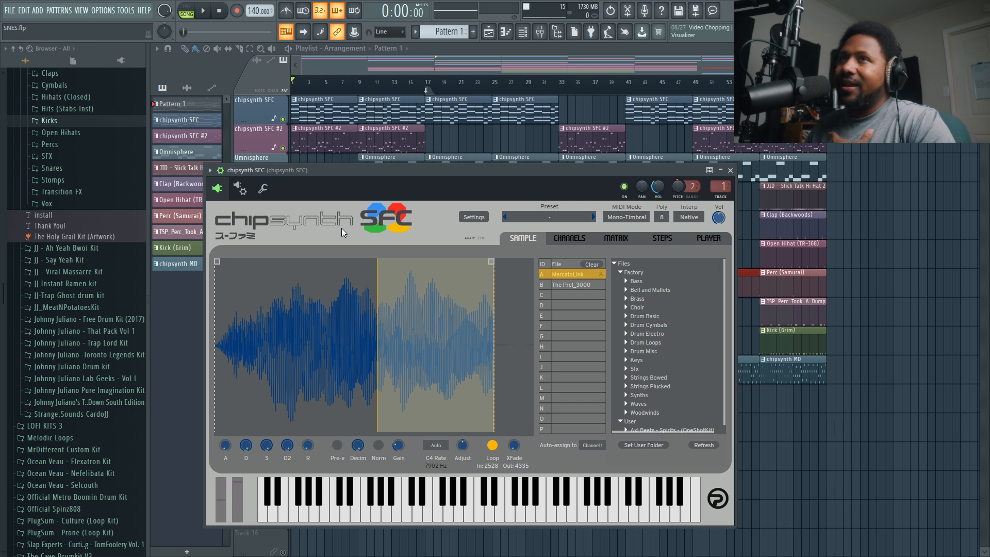
- Open the chipsynth MD instrument of channel 10 for a look and close it again
{"action": "left_click", "coordinate": [530, 36]}
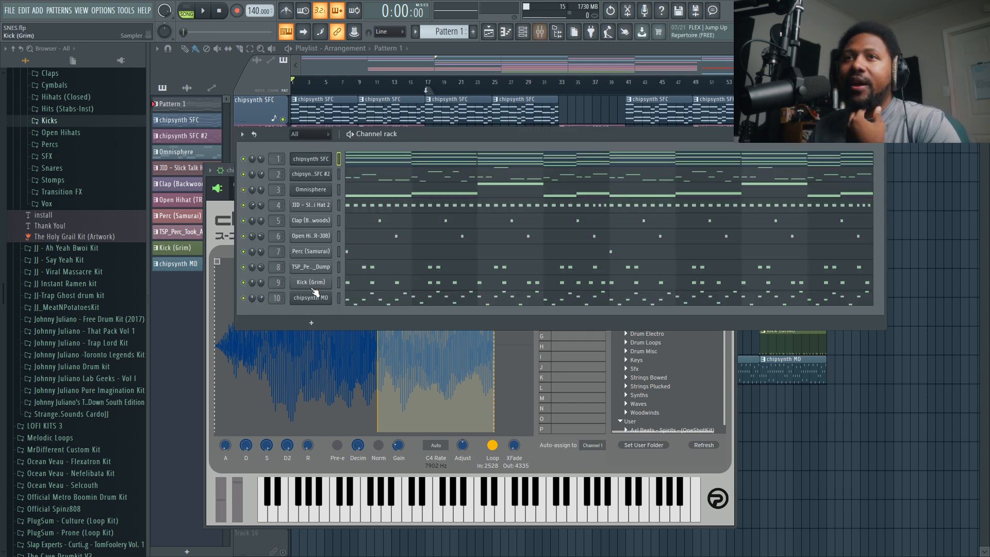
{"action": "left_click", "coordinate": [314, 298]}
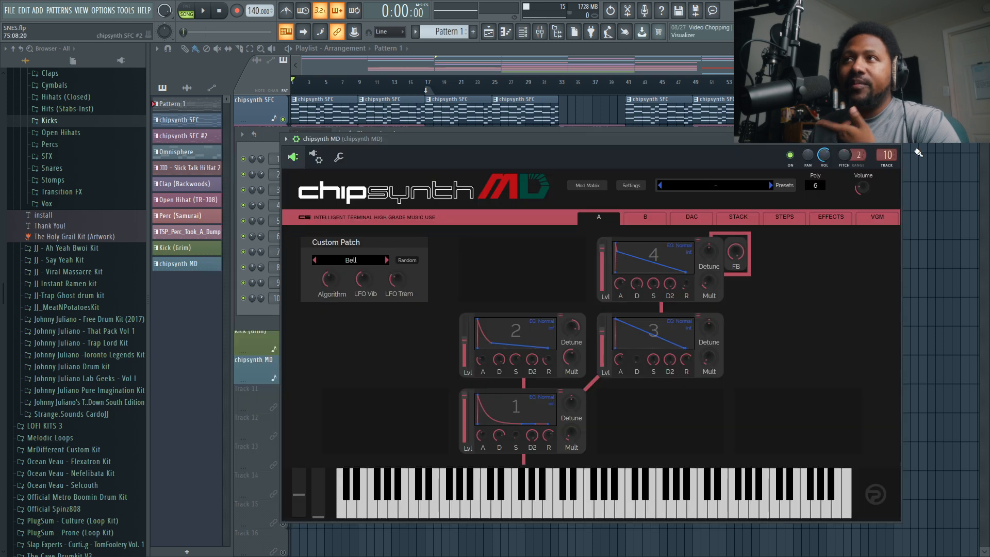
{"action": "left_click_drag", "start_coordinate": [819, 145], "coordinate": [743, 178]}
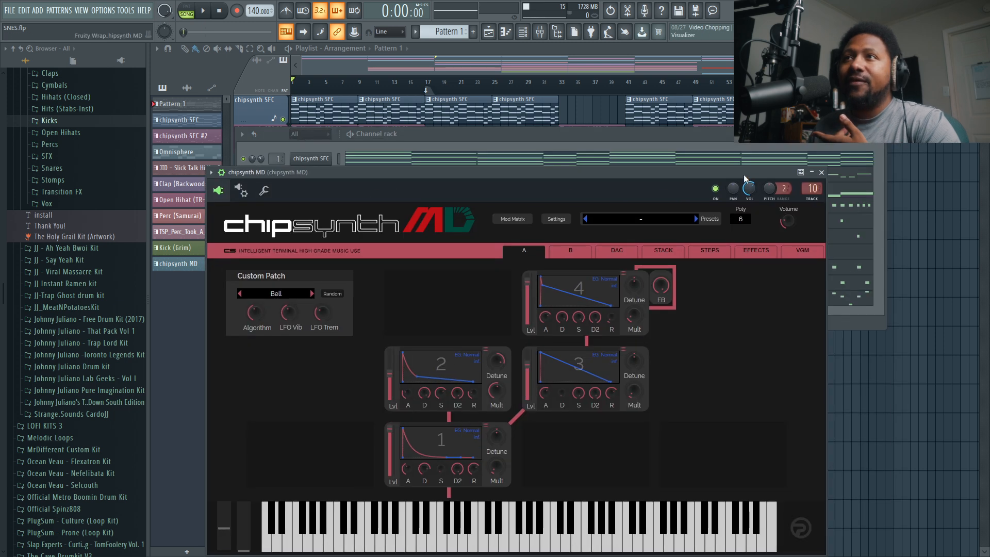
{"action": "left_click", "coordinate": [821, 172]}
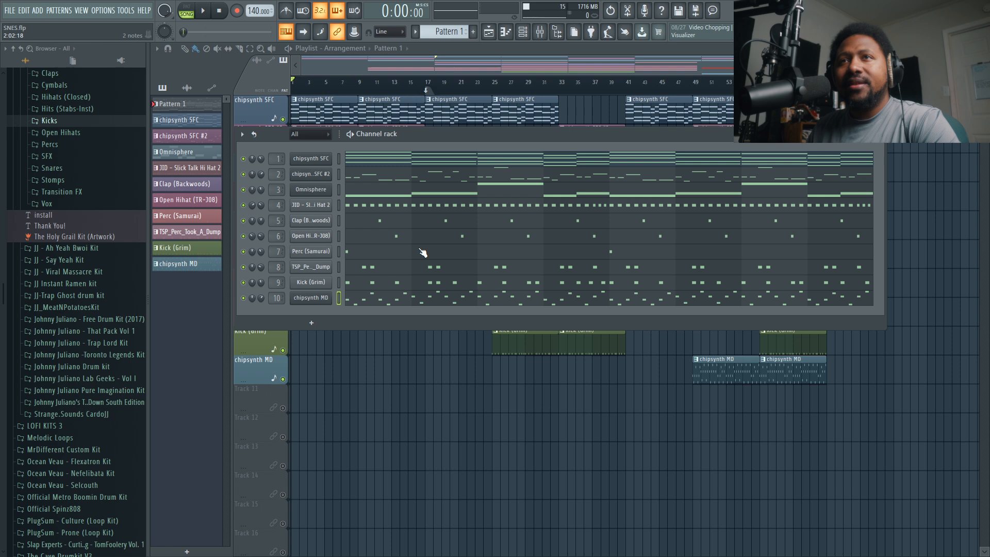
- Open the first chipsynth SFC instrument and look through its factory sample categories
{"action": "left_click", "coordinate": [315, 159]}
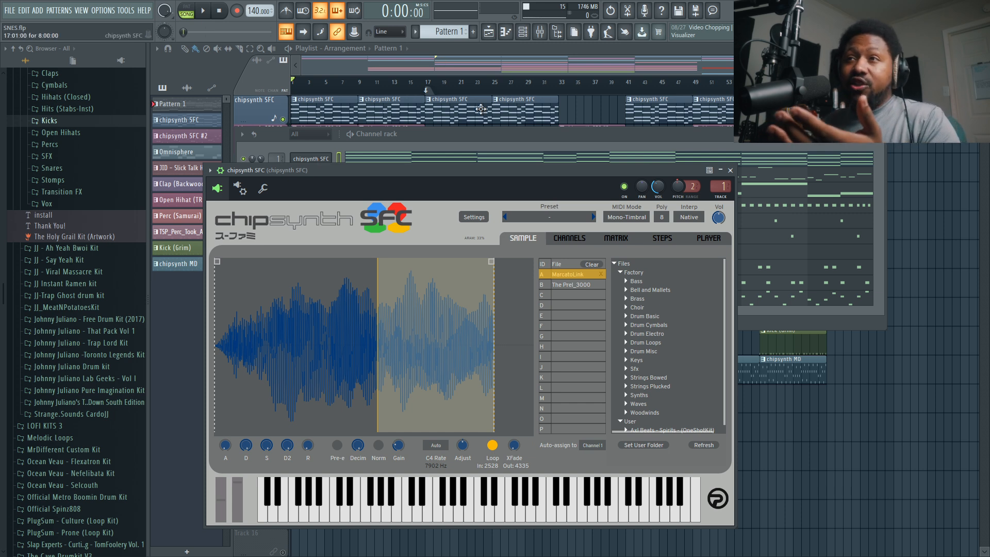
{"action": "scroll", "coordinate": [647, 295], "scroll_direction": "down", "scroll_amount": 1}
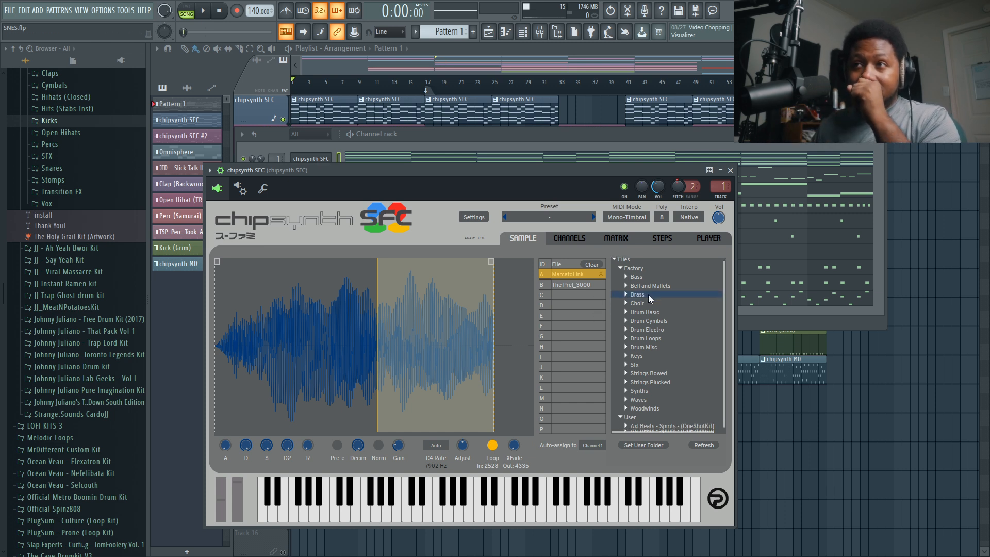
{"action": "scroll", "coordinate": [647, 295], "scroll_direction": "up", "scroll_amount": 1}
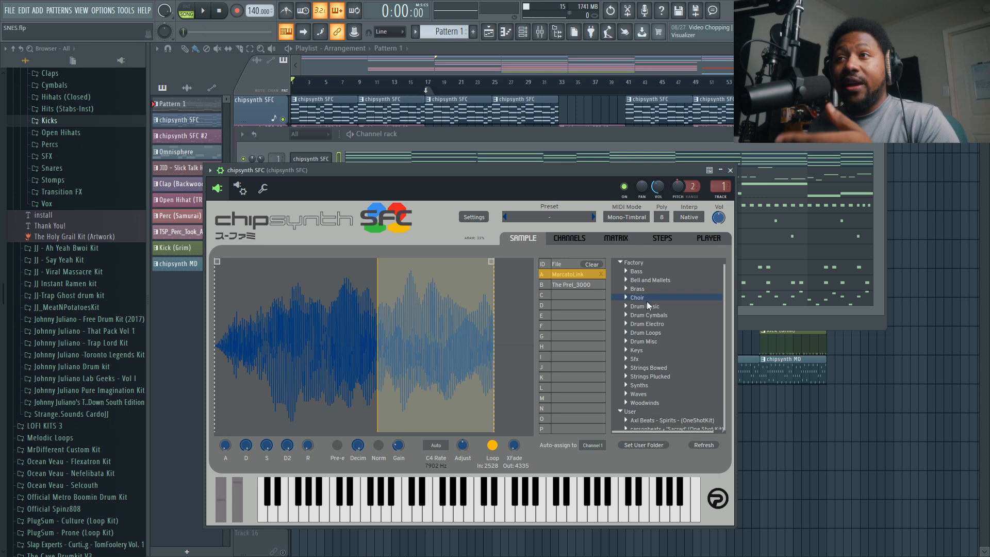
{"action": "scroll", "coordinate": [639, 412], "scroll_direction": "down", "scroll_amount": 3}
{"action": "scroll", "coordinate": [641, 428], "scroll_direction": "up", "scroll_amount": 3}
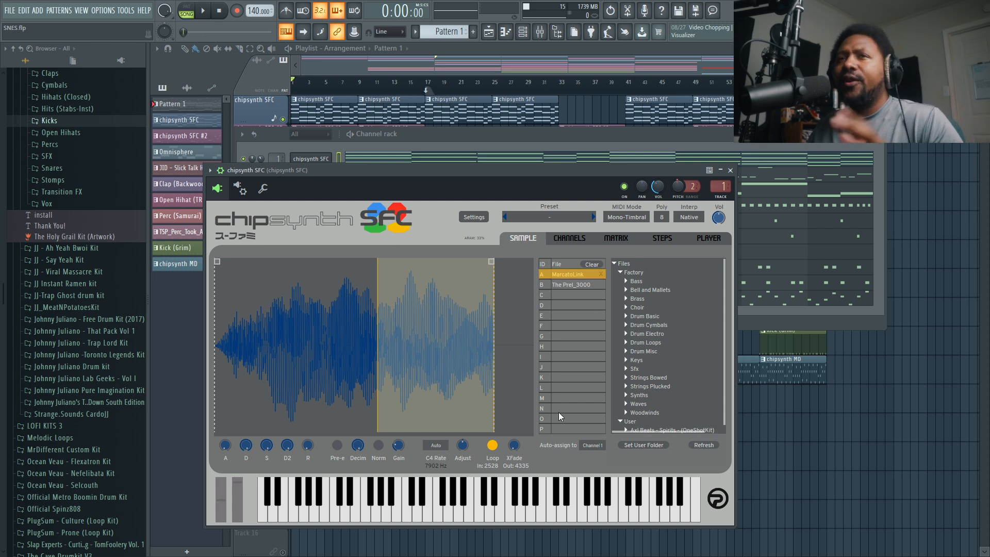
- Add a new chipsynth SFC instrument to the channel rack and bring its window to the front
{"action": "left_click", "coordinate": [460, 129]}
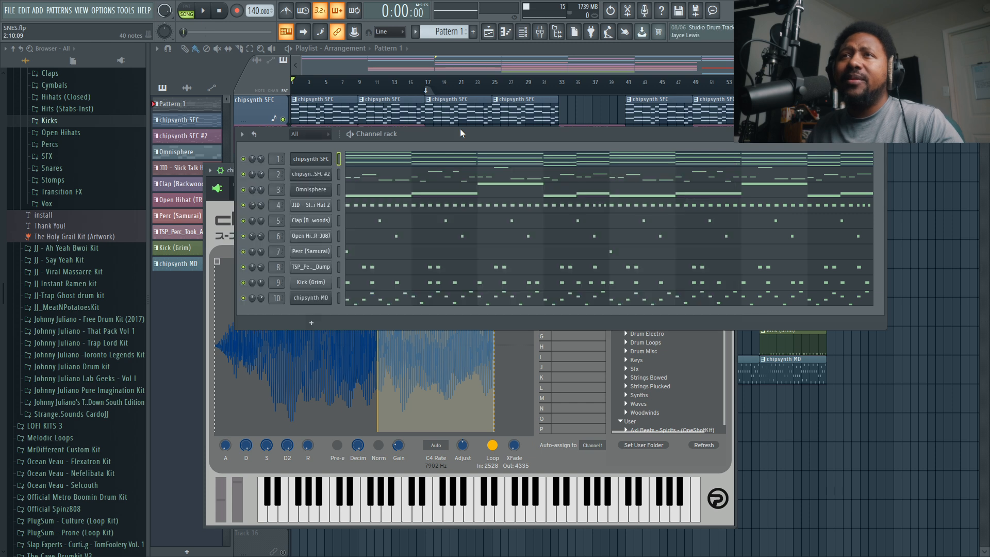
{"action": "left_click", "coordinate": [309, 324]}
{"action": "left_click", "coordinate": [324, 248]}
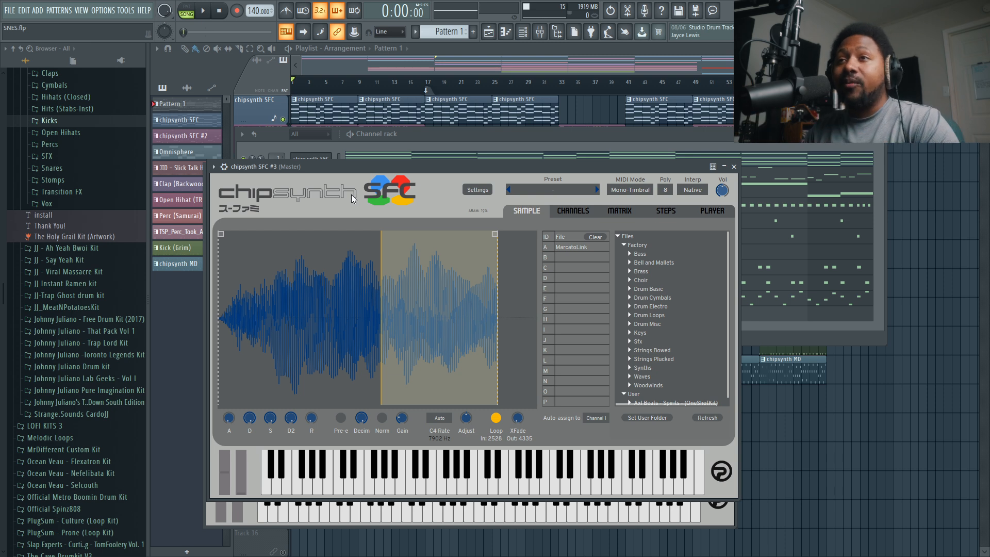
{"action": "key", "text": "F6"}
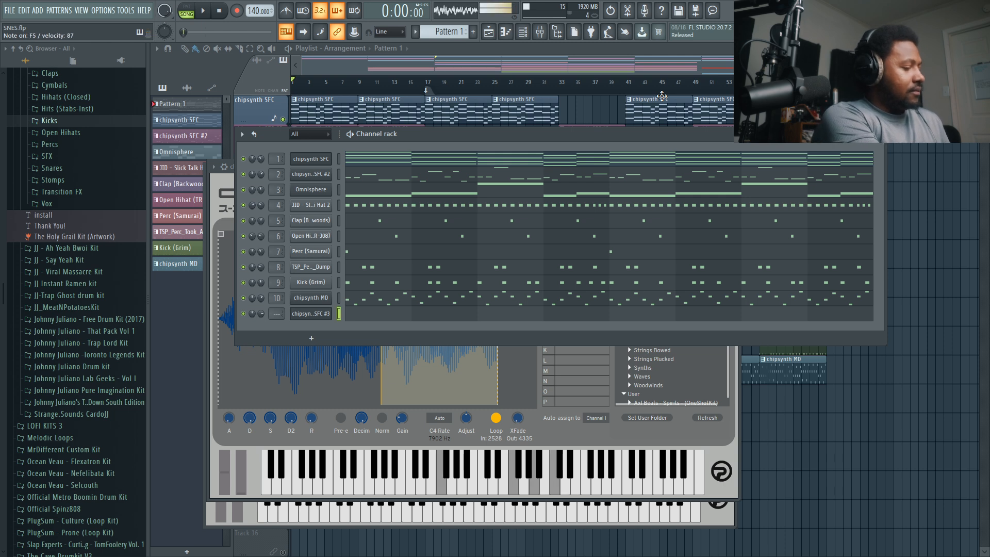
{"action": "left_click", "coordinate": [627, 253]}
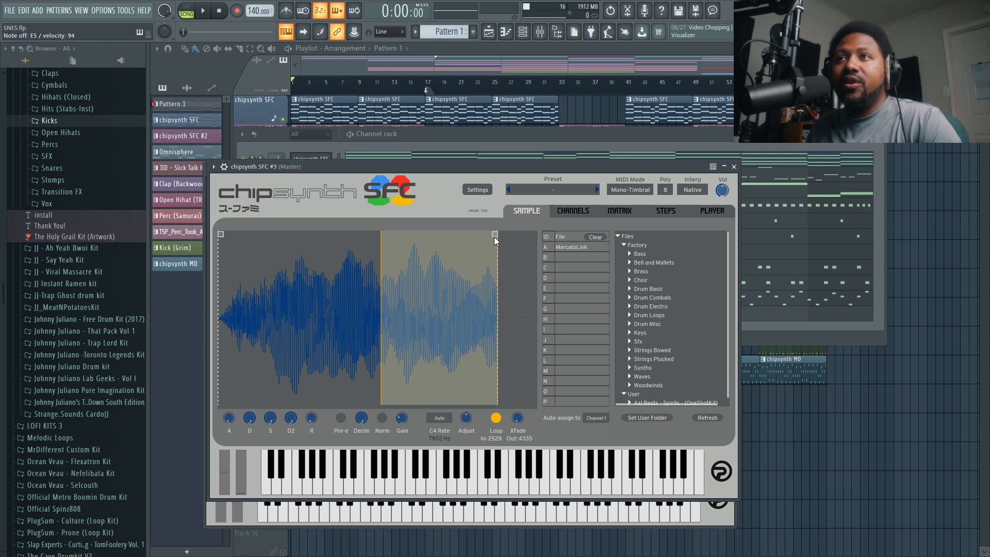
- Set the loop start of the MarcatoLink sample to 2504 and try the crossfade control
{"action": "mouse_move", "coordinate": [223, 237]}
{"action": "left_mouse_down"}
{"action": "mouse_move", "coordinate": [371, 250]}
{"action": "mouse_move", "coordinate": [221, 278]}
{"action": "left_mouse_up"}
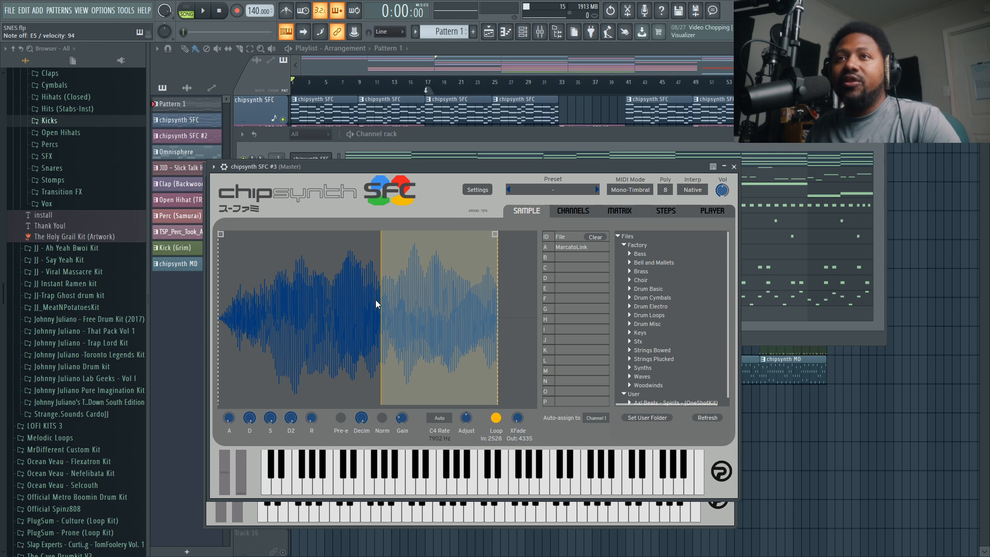
{"action": "left_click_drag", "start_coordinate": [381, 300], "coordinate": [380, 301]}
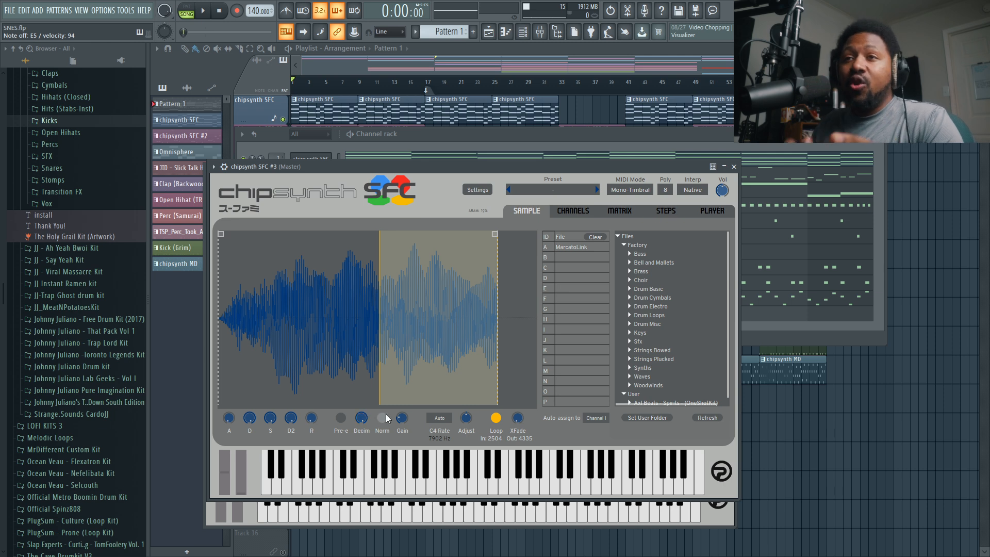
{"action": "mouse_move", "coordinate": [403, 424]}
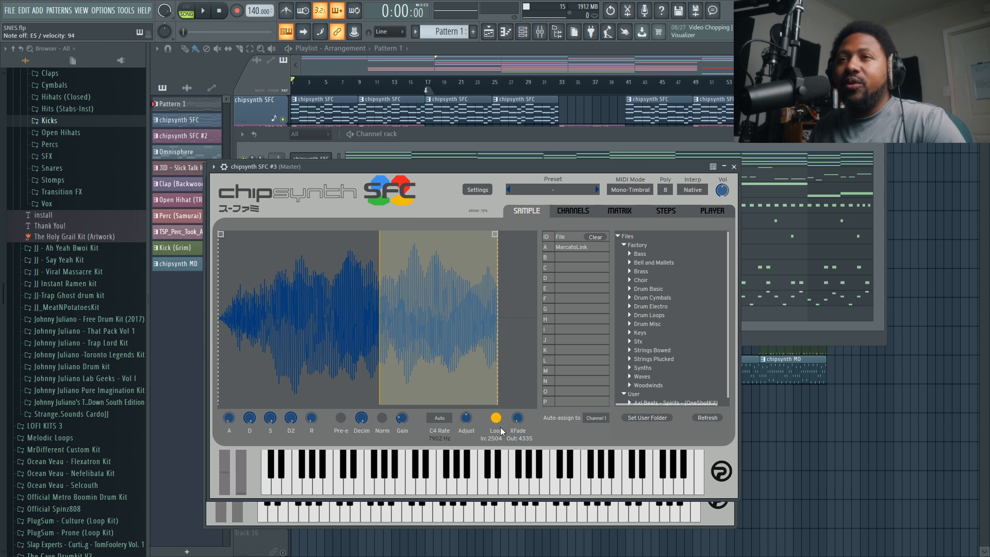
{"action": "mouse_move", "coordinate": [519, 416]}
{"action": "left_mouse_down"}
{"action": "mouse_move", "coordinate": [518, 374]}
{"action": "mouse_move", "coordinate": [513, 428]}
{"action": "left_mouse_up"}
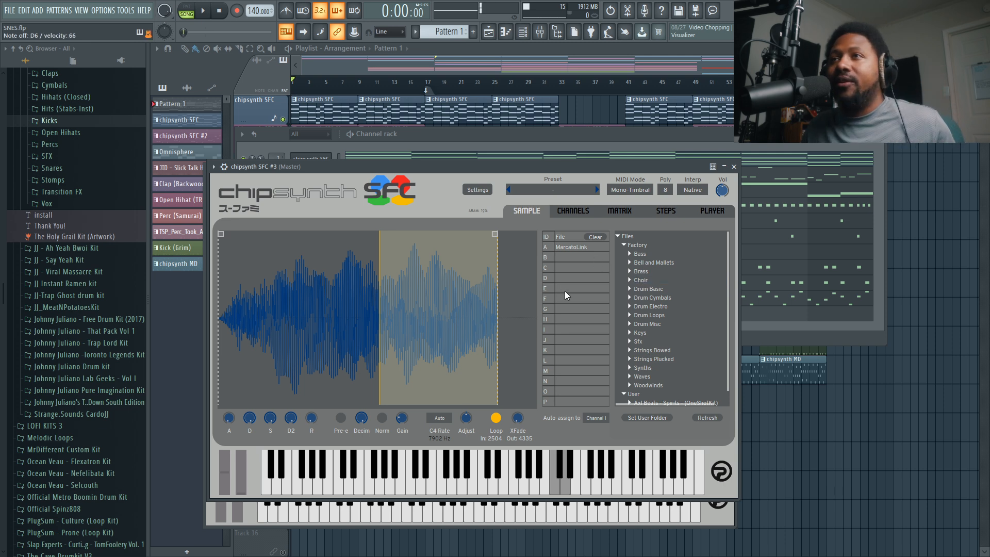
- Load Choir Aah.wav from the factory Choir folder into sample slot A and collapse the folder
{"action": "left_click", "coordinate": [630, 279]}
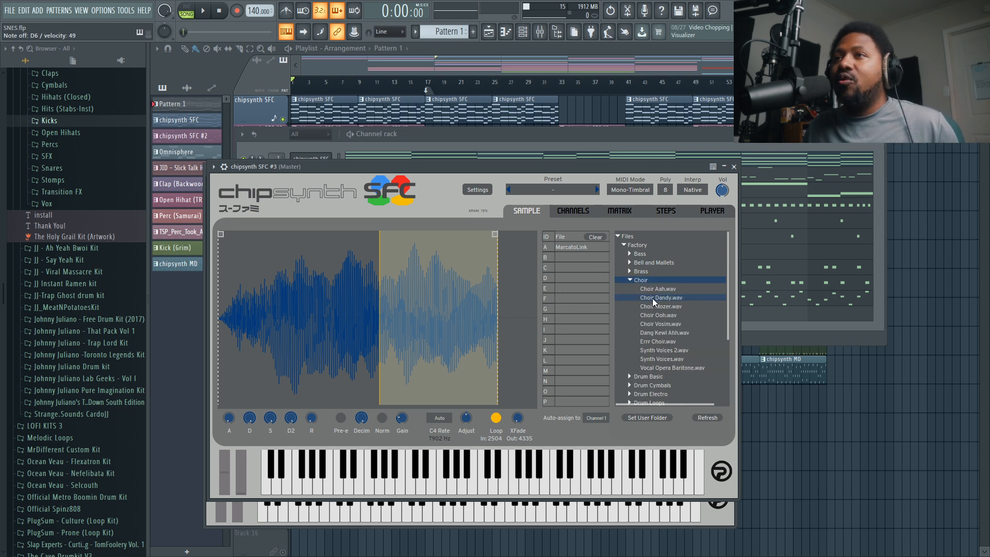
{"action": "left_click_drag", "start_coordinate": [653, 289], "coordinate": [575, 244]}
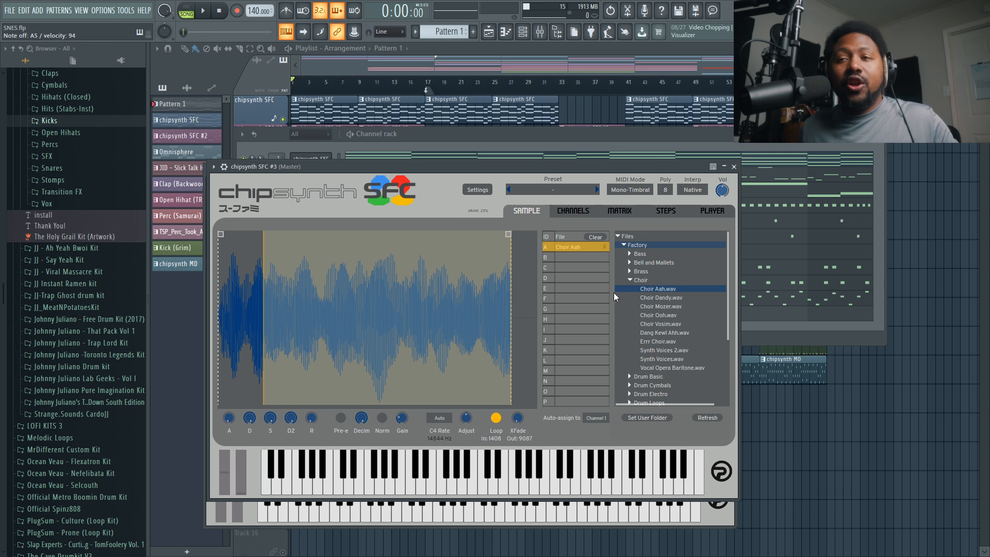
{"action": "left_click", "coordinate": [629, 279]}
- Load Horn 1.wav from the factory Brass folder into sample slots A and B
{"action": "left_click", "coordinate": [628, 271]}
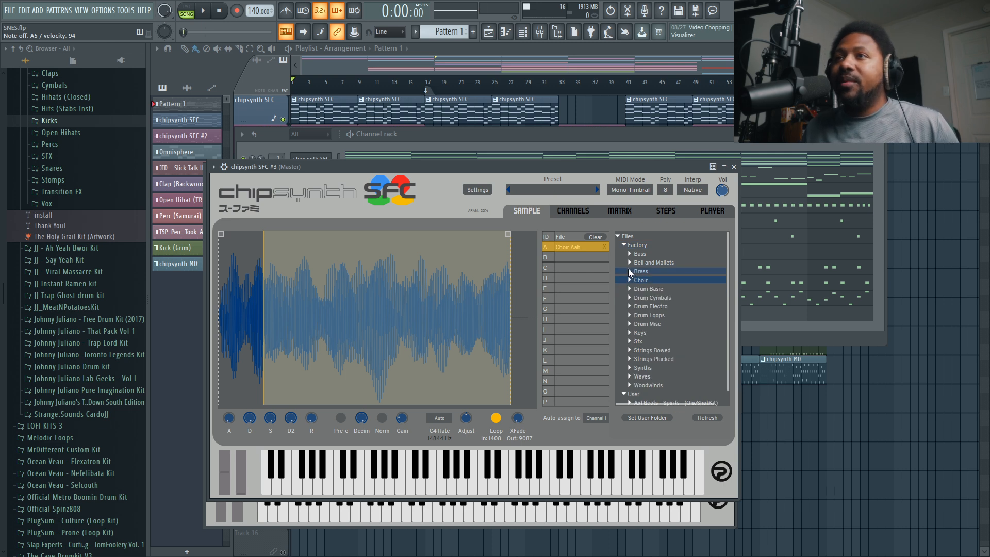
{"action": "left_click", "coordinate": [653, 342]}
{"action": "left_click_drag", "start_coordinate": [655, 342], "coordinate": [558, 246]}
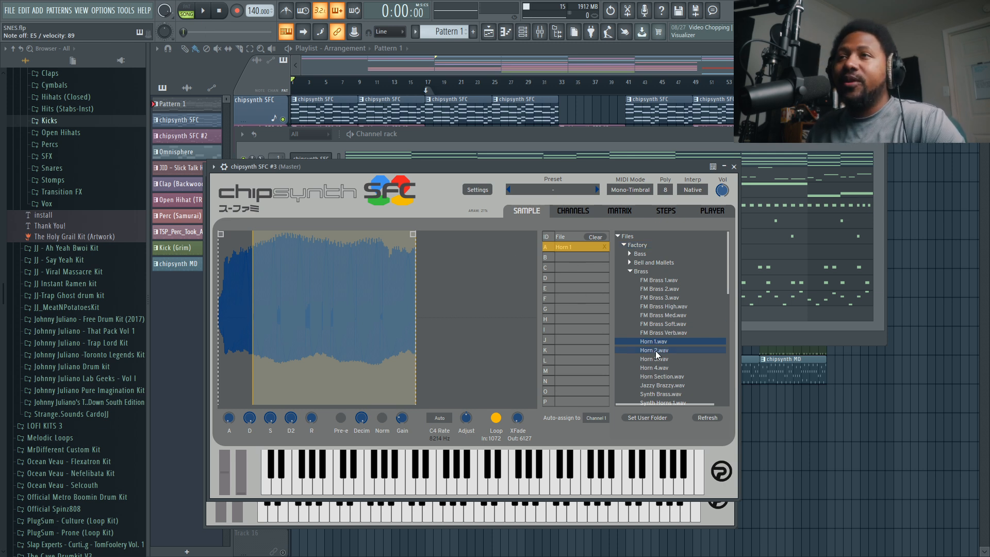
{"action": "left_click_drag", "start_coordinate": [651, 342], "coordinate": [593, 262]}
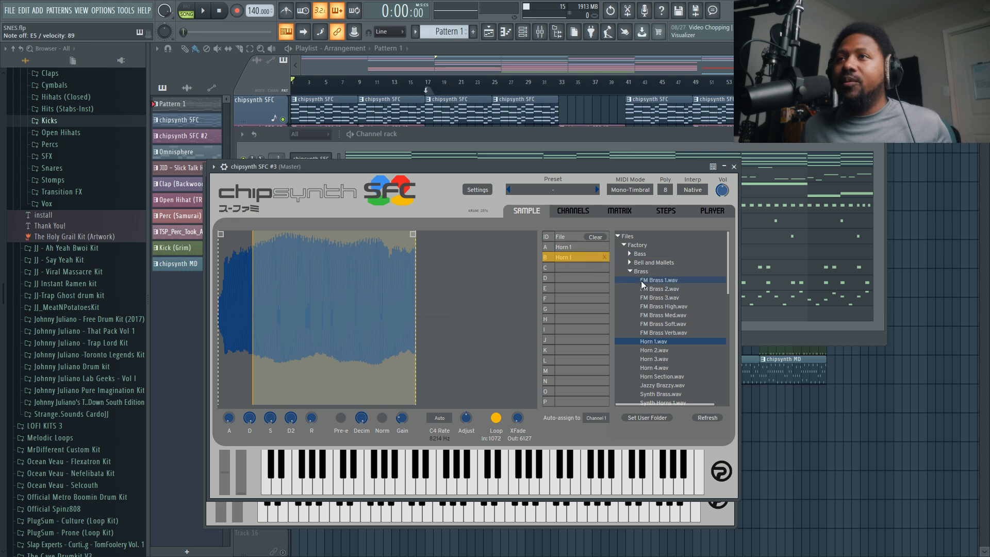
- Replace the sample in slot B with Choir Aah.wav from the factory Choir folder, and select slot A
{"action": "left_click", "coordinate": [628, 272]}
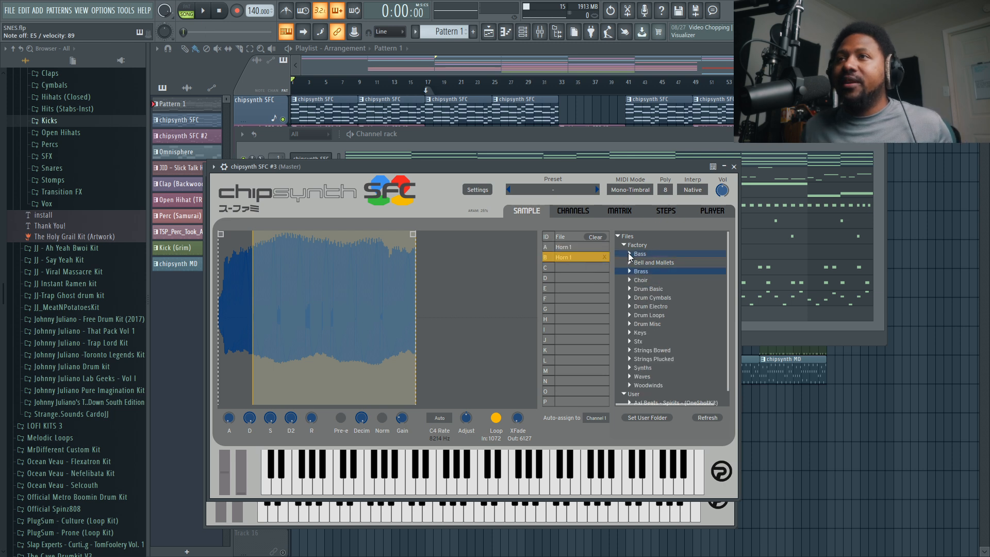
{"action": "left_click", "coordinate": [629, 279]}
{"action": "left_click_drag", "start_coordinate": [650, 288], "coordinate": [589, 259]}
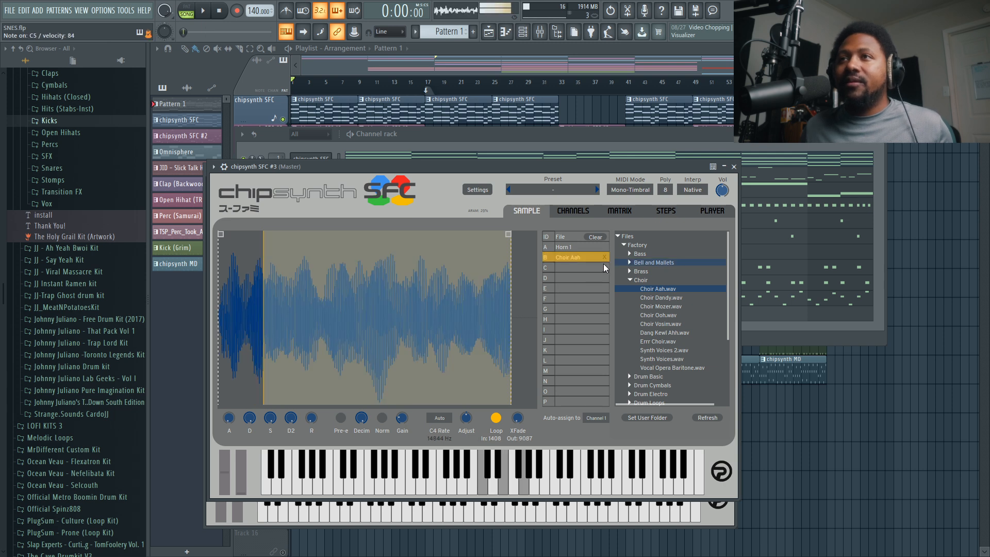
{"action": "left_click", "coordinate": [576, 246]}
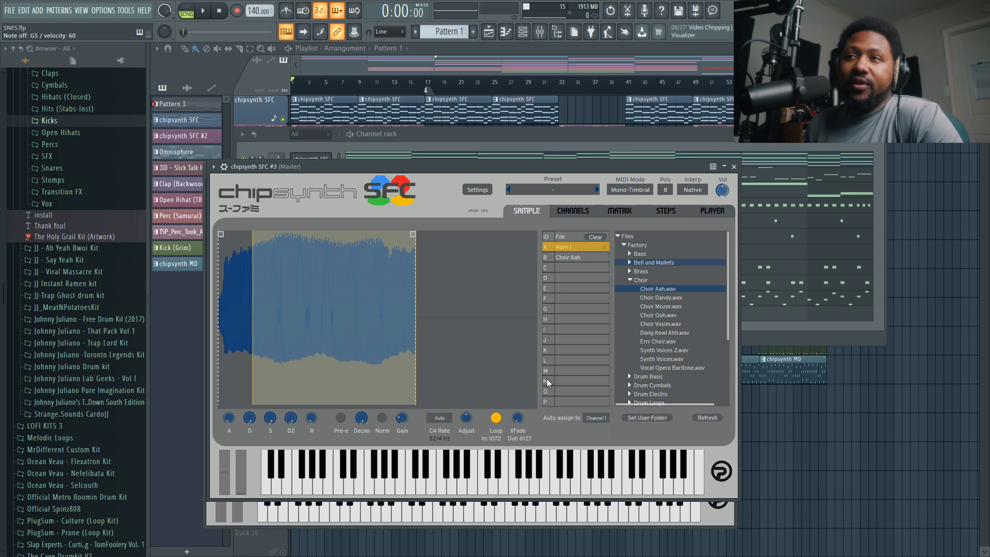
- Try to load ._Guitar - Class.wav from the Guitar folder of the user kit carsonbeats - 'Sacred' into sample slot C
{"action": "left_click", "coordinate": [623, 245]}
{"action": "left_click", "coordinate": [624, 254]}
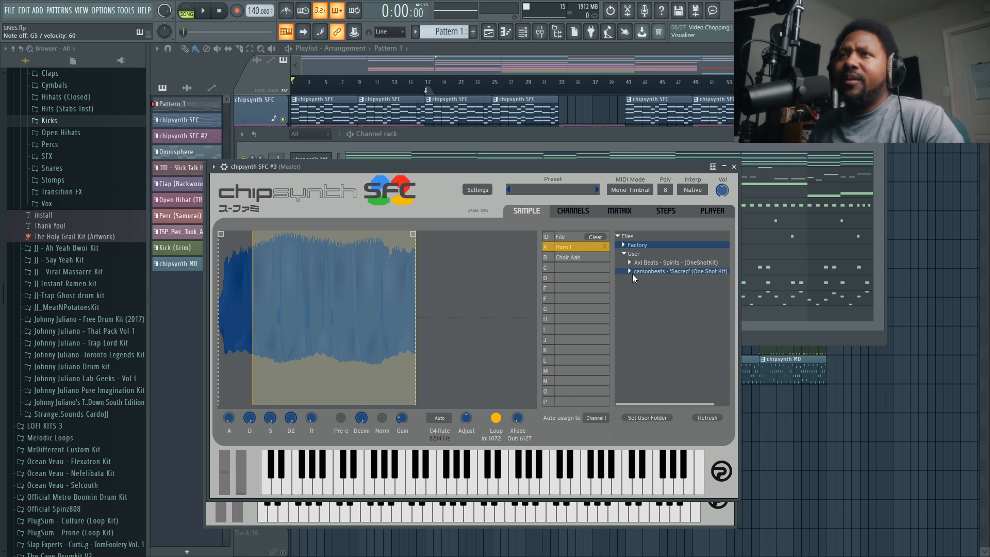
{"action": "left_click", "coordinate": [630, 273]}
{"action": "scroll", "coordinate": [644, 325], "scroll_direction": "down", "scroll_amount": 1}
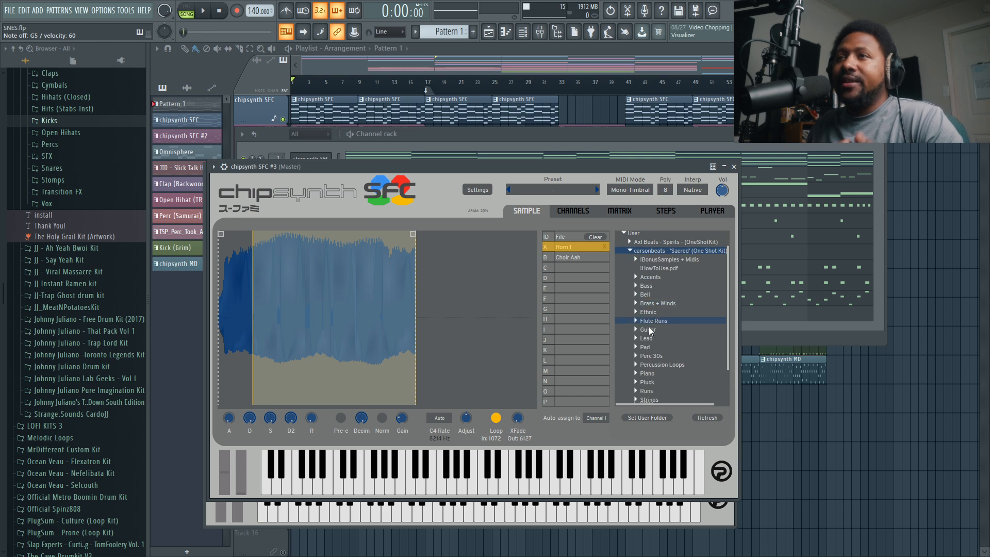
{"action": "left_click", "coordinate": [636, 329]}
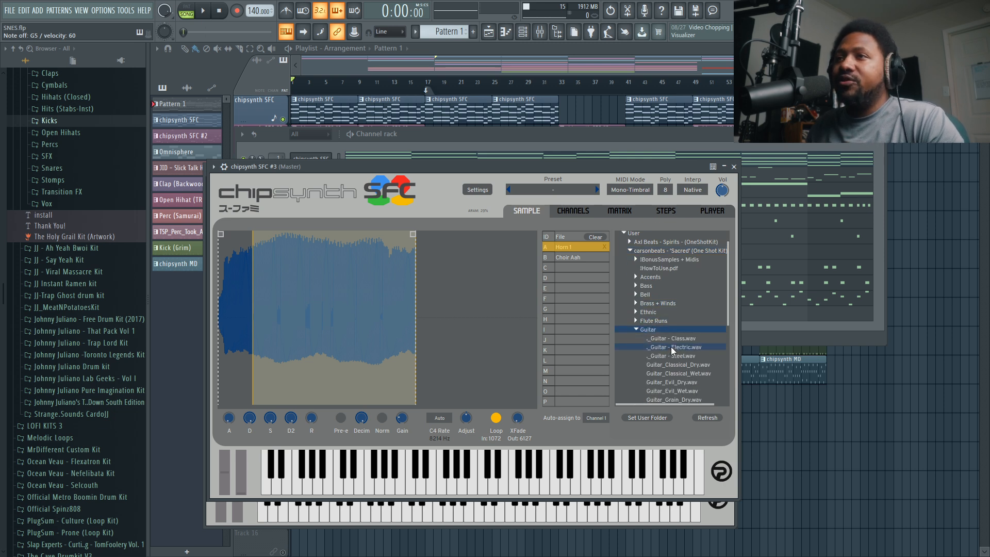
{"action": "left_click_drag", "start_coordinate": [667, 338], "coordinate": [568, 267]}
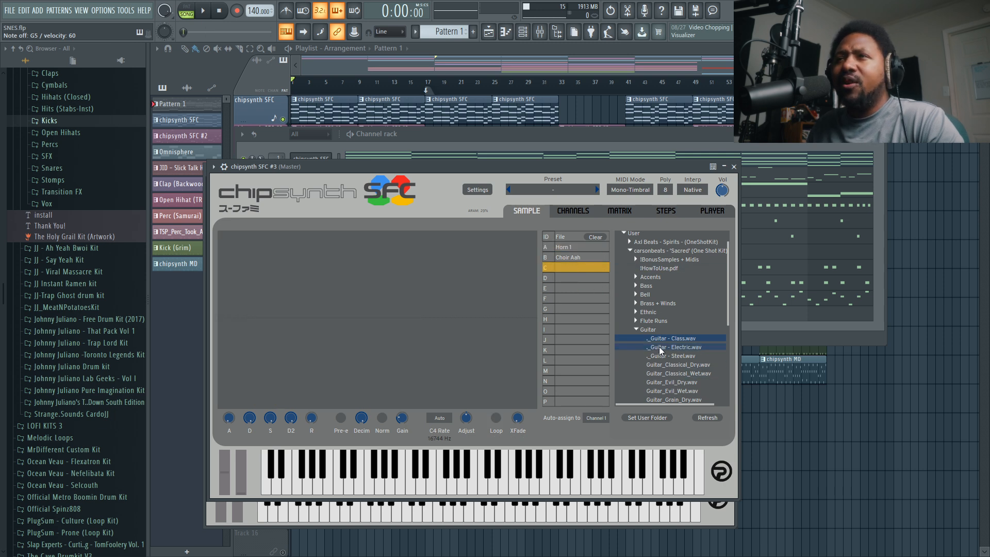
- Try ._Guitar - Electric.wav in sample slot C, and load Guitar_Classical_Dry.wav from the user kit's Guitar folder into slot A
{"action": "left_click_drag", "start_coordinate": [659, 346], "coordinate": [590, 272]}
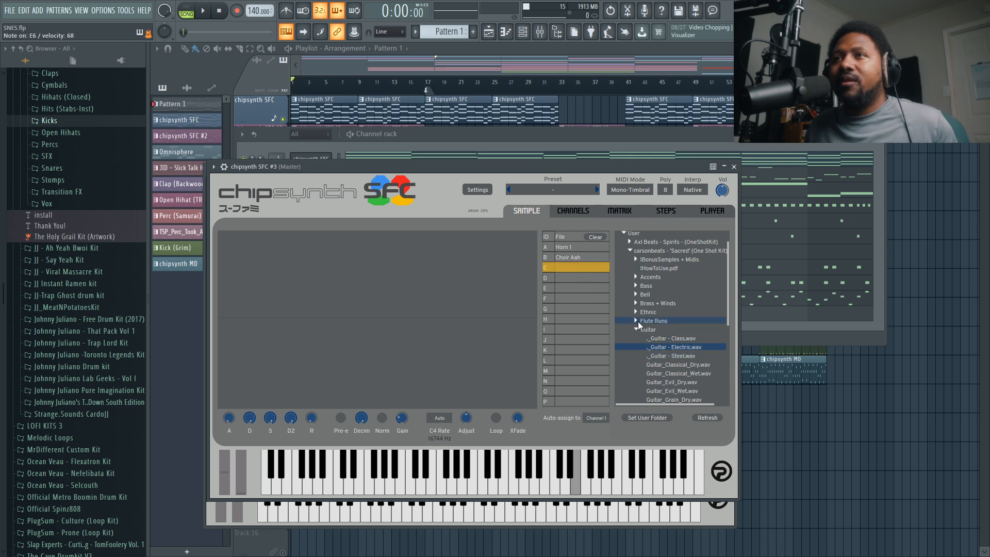
{"action": "left_click_drag", "start_coordinate": [665, 365], "coordinate": [575, 250]}
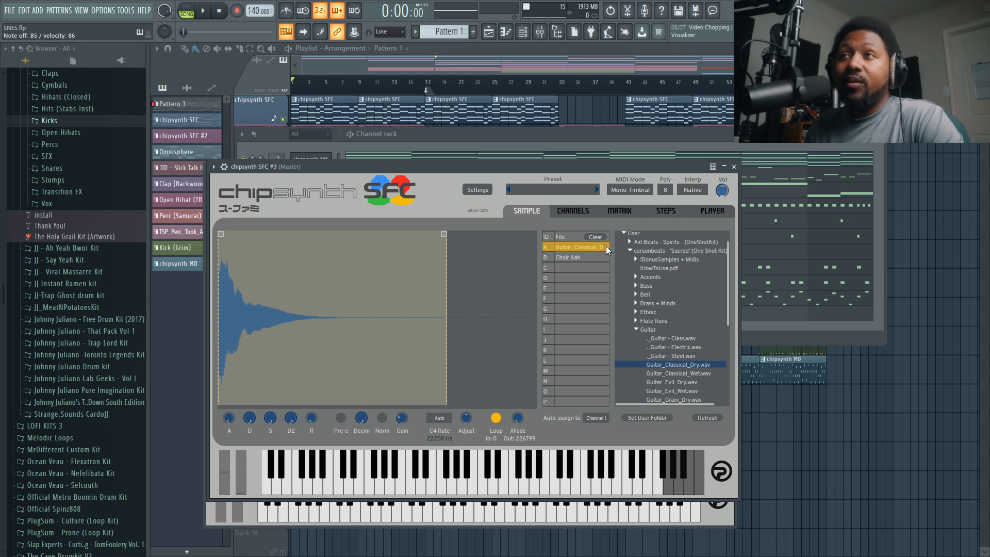
- Clear all the sample slots and load the - Init - preset
{"action": "left_click", "coordinate": [595, 237]}
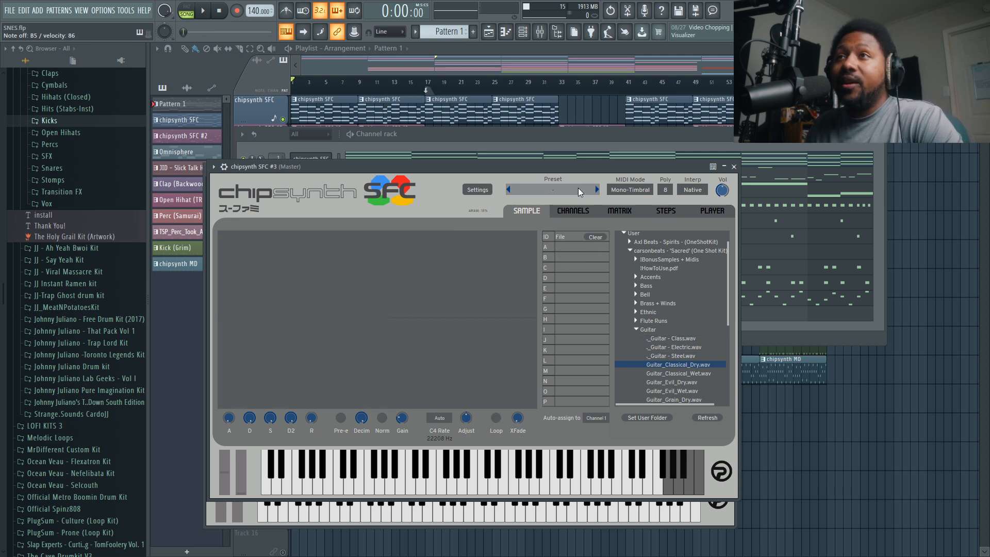
{"action": "left_click", "coordinate": [577, 189]}
{"action": "left_click", "coordinate": [607, 244]}
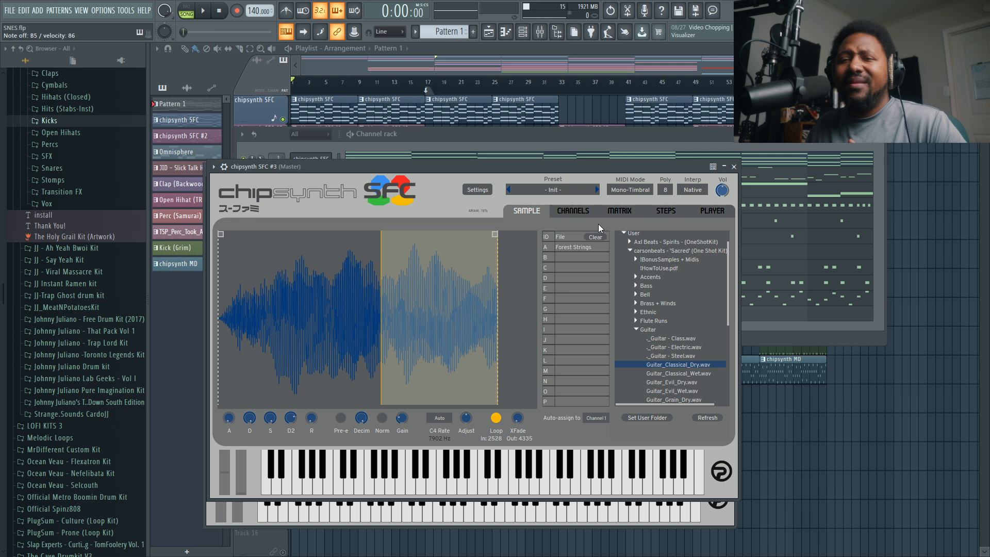
{"action": "left_click", "coordinate": [581, 211]}
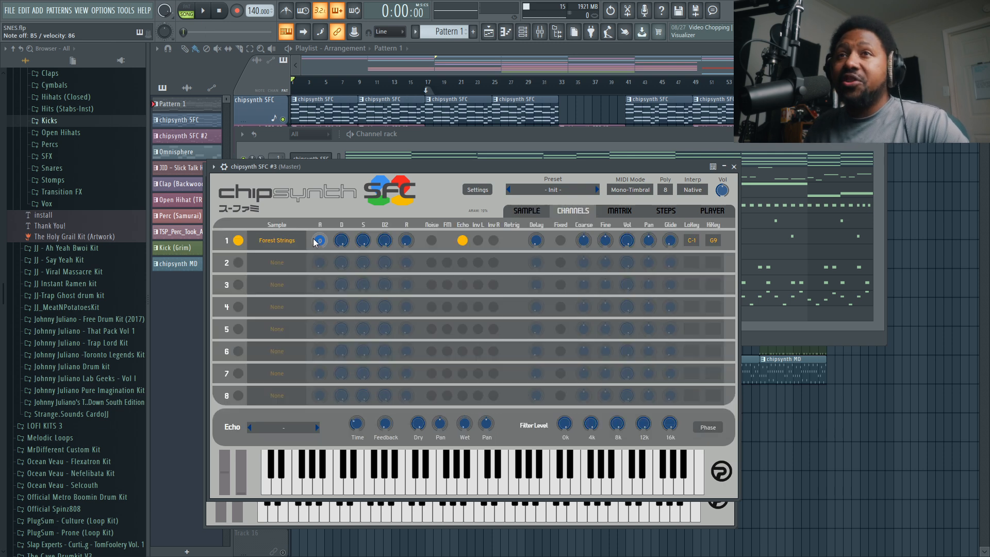
{"action": "left_click", "coordinate": [238, 262]}
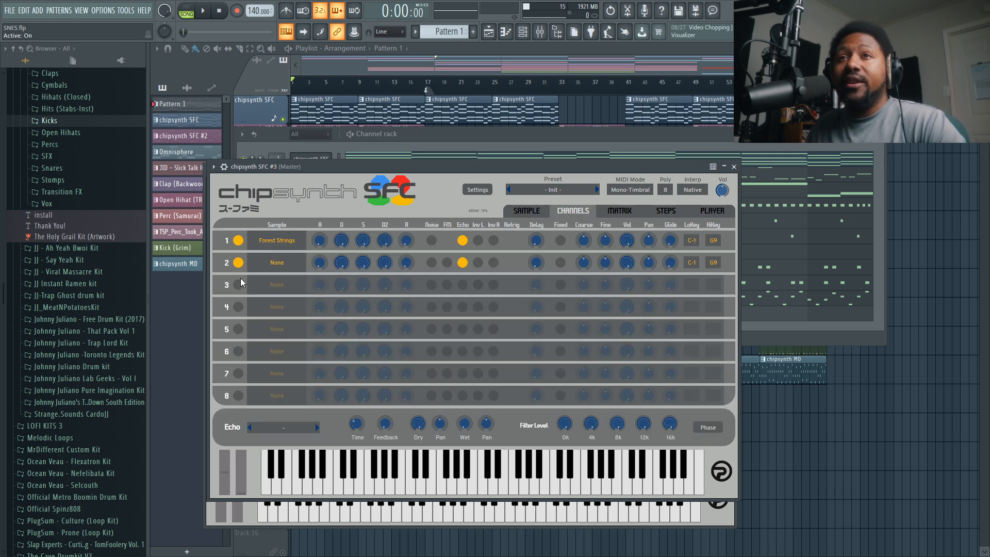
{"action": "left_click", "coordinate": [238, 285]}
{"action": "left_click", "coordinate": [239, 285]}
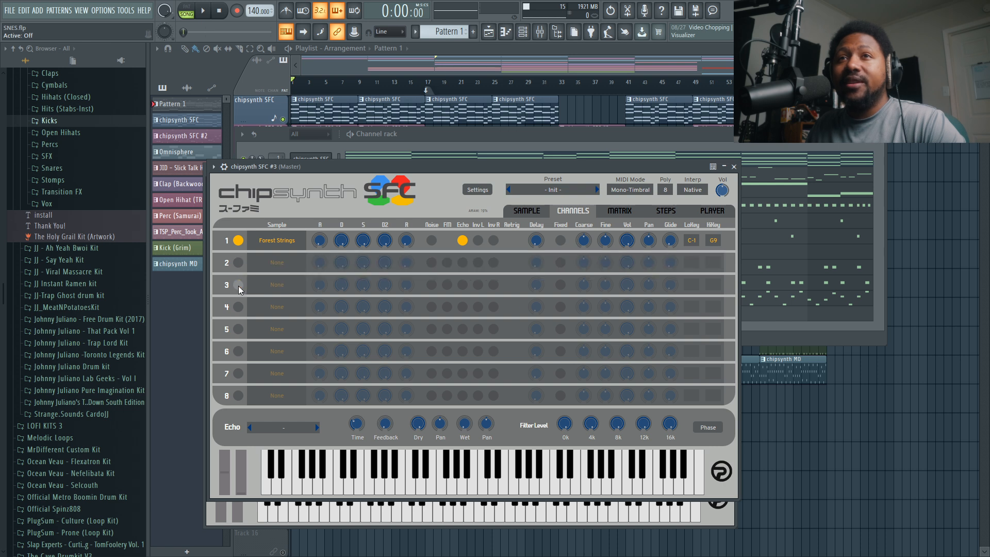
{"action": "left_click", "coordinate": [268, 264]}
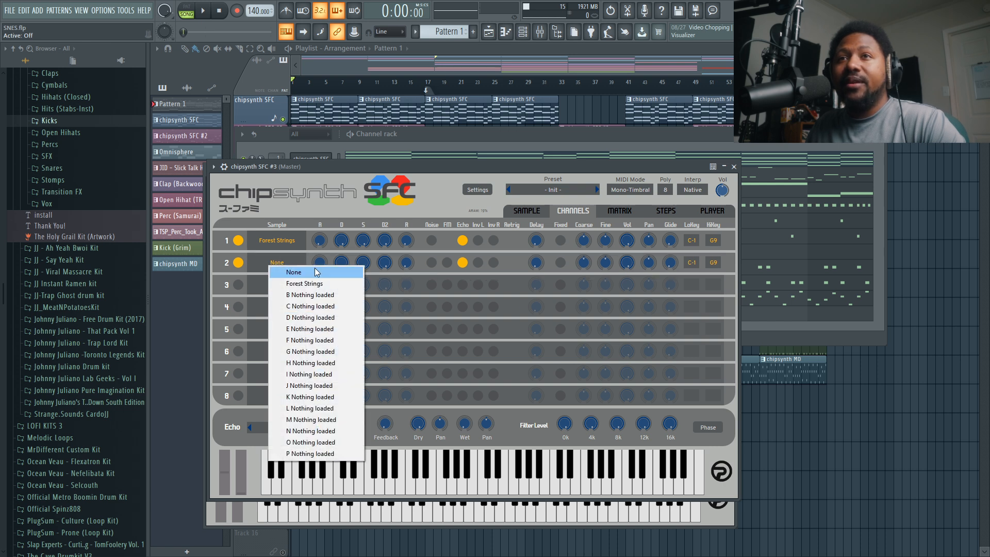
{"action": "left_click", "coordinate": [259, 258]}
{"action": "left_click", "coordinate": [526, 210]}
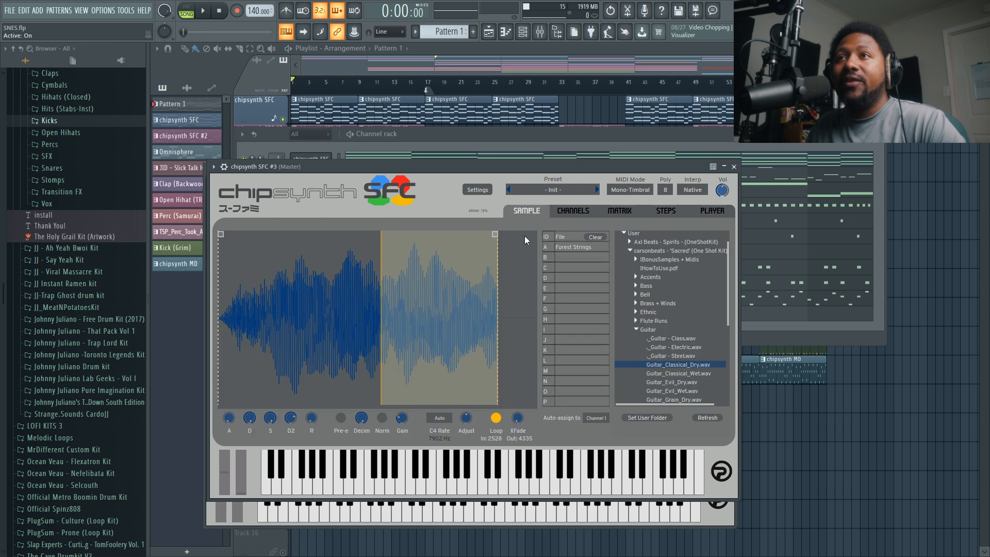
{"action": "left_click", "coordinate": [575, 210]}
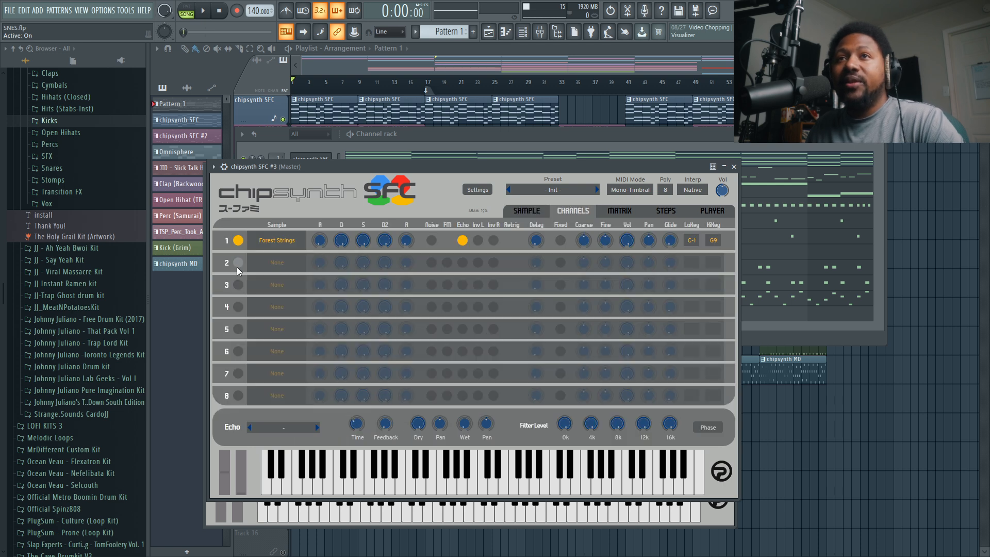
{"action": "left_click", "coordinate": [238, 262]}
- Load Guitar_Classical_Dry.wav from the user kit's Guitar folder into sample slot B and activate channel 2
{"action": "left_click", "coordinate": [526, 210]}
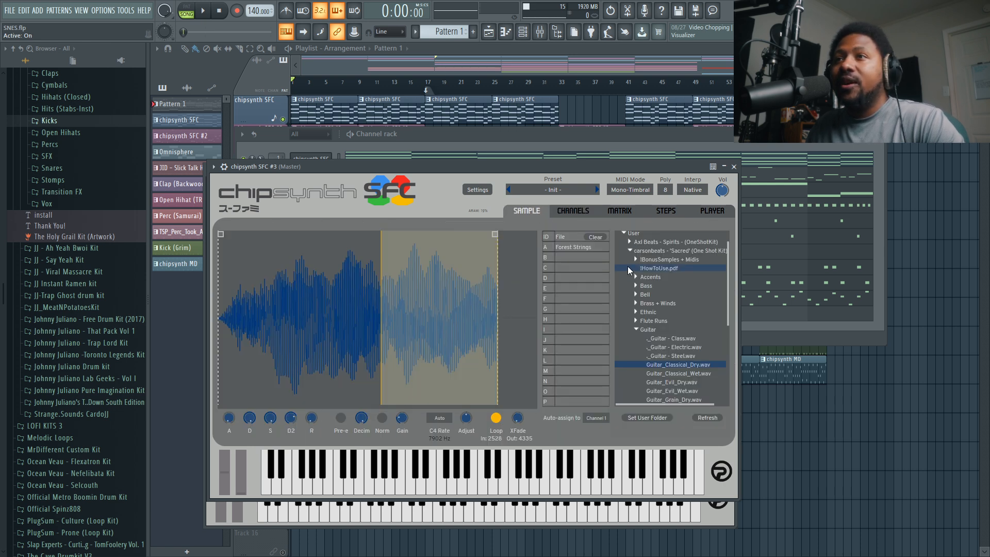
{"action": "left_click_drag", "start_coordinate": [662, 364], "coordinate": [575, 248]}
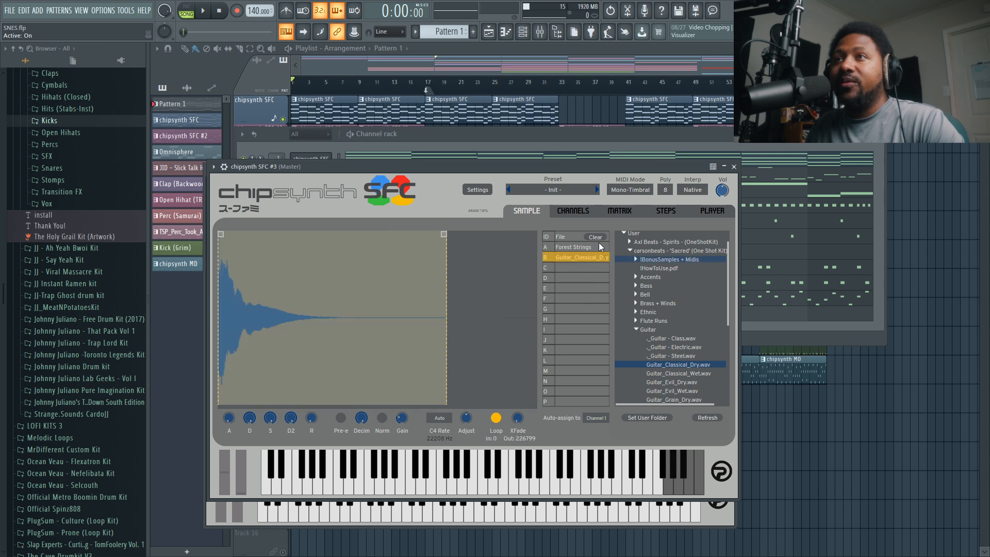
{"action": "left_click", "coordinate": [572, 210]}
{"action": "left_click", "coordinate": [237, 264]}
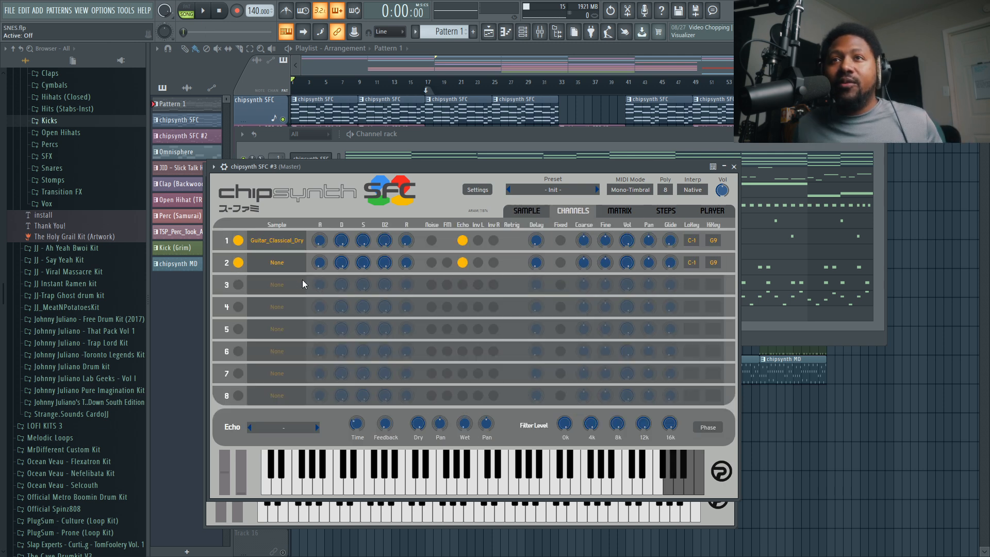
- Assign the Guitar_Classical_Dry sample to channel 2 and the Forest Strings sample to channel 1
{"action": "left_click", "coordinate": [279, 266]}
{"action": "left_click", "coordinate": [306, 295]}
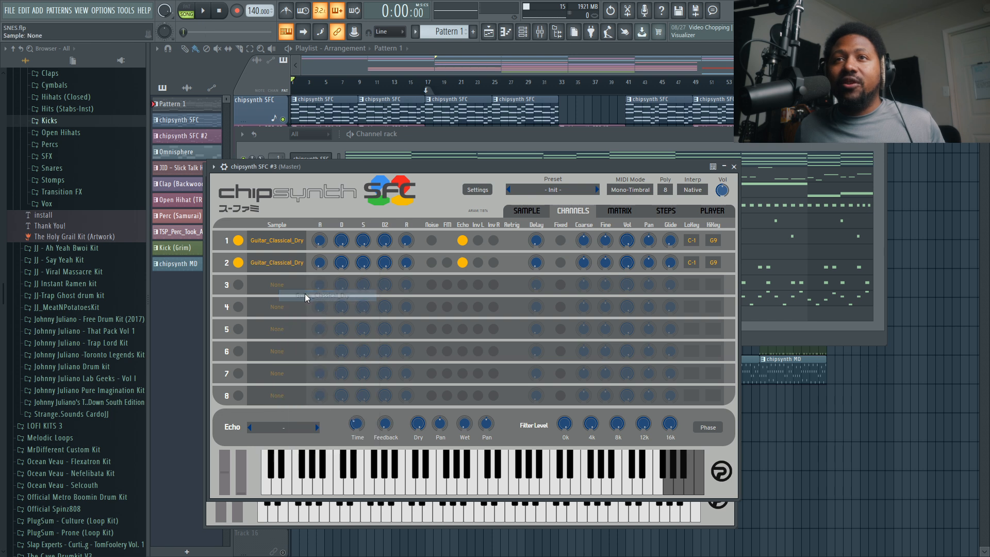
{"action": "left_click", "coordinate": [278, 240]}
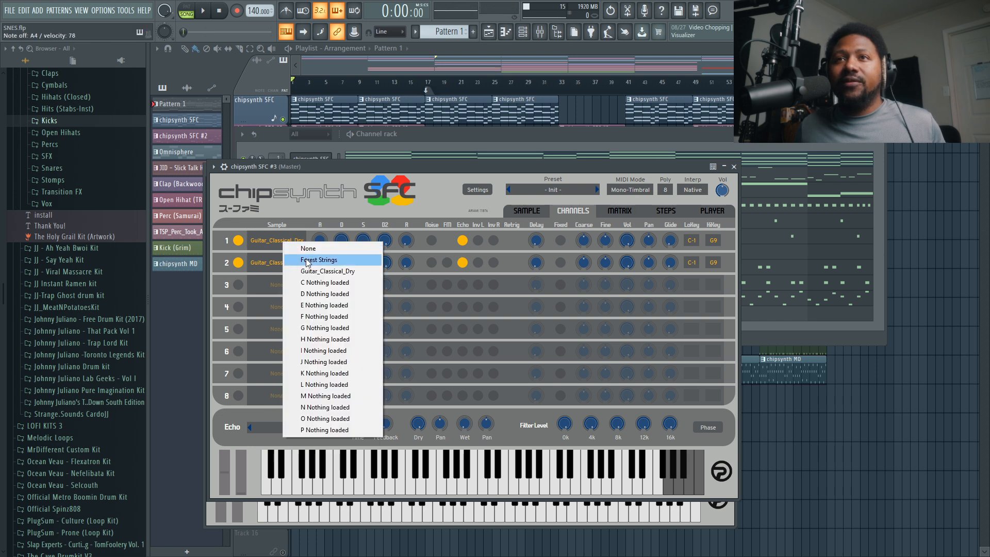
{"action": "left_click", "coordinate": [308, 258]}
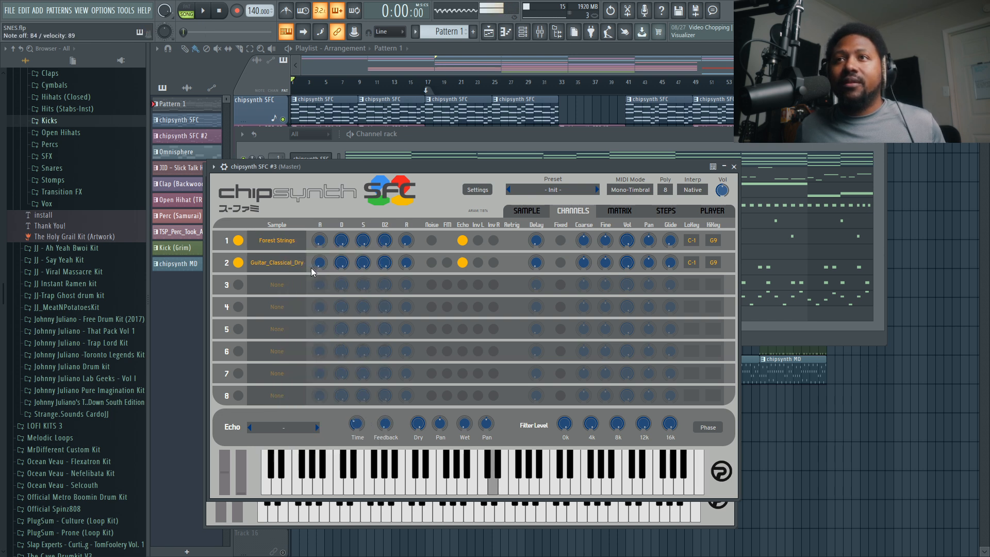
- Deactivate channel 2, and try channel 1's noise and echo switches, leaving noise off and echo on
{"action": "left_click", "coordinate": [238, 263]}
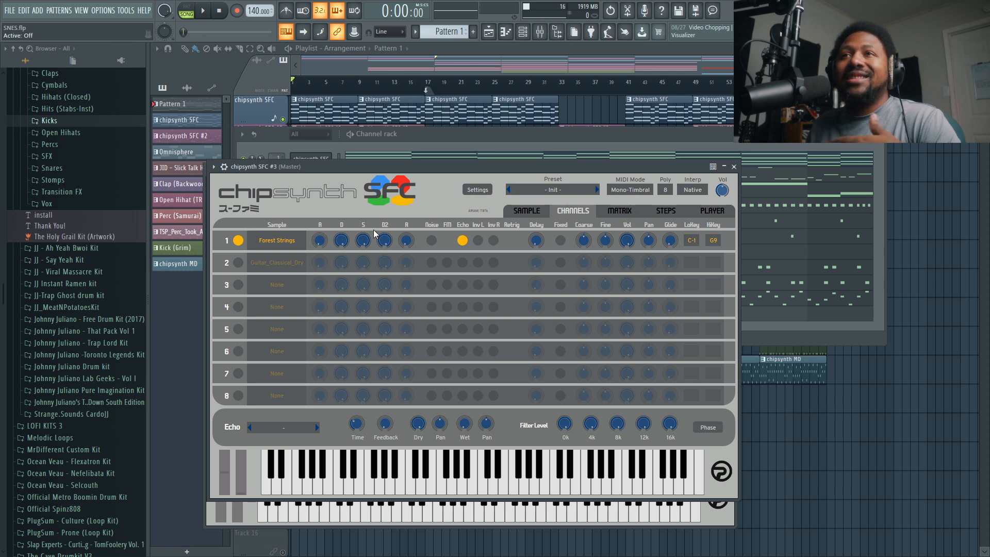
{"action": "left_click", "coordinate": [430, 241]}
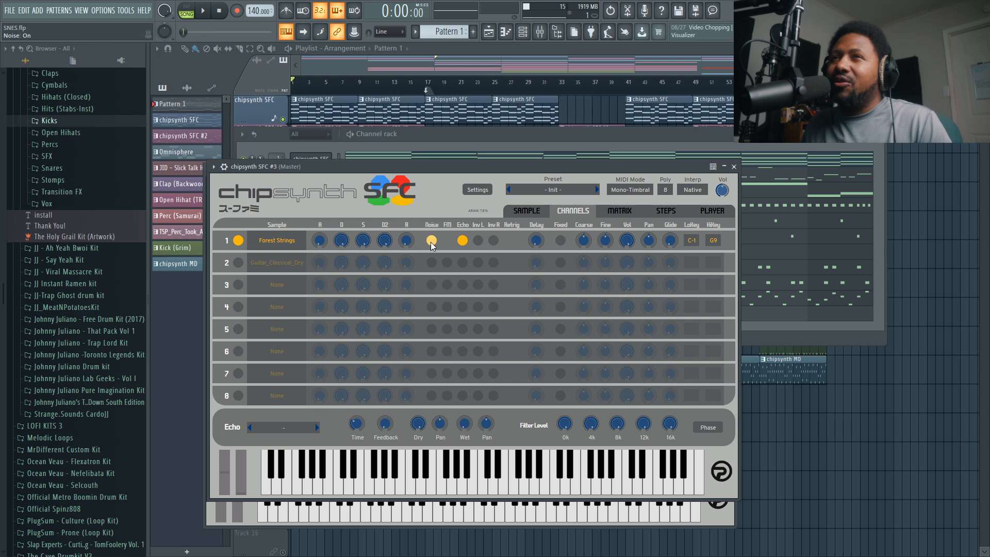
{"action": "left_click", "coordinate": [431, 241]}
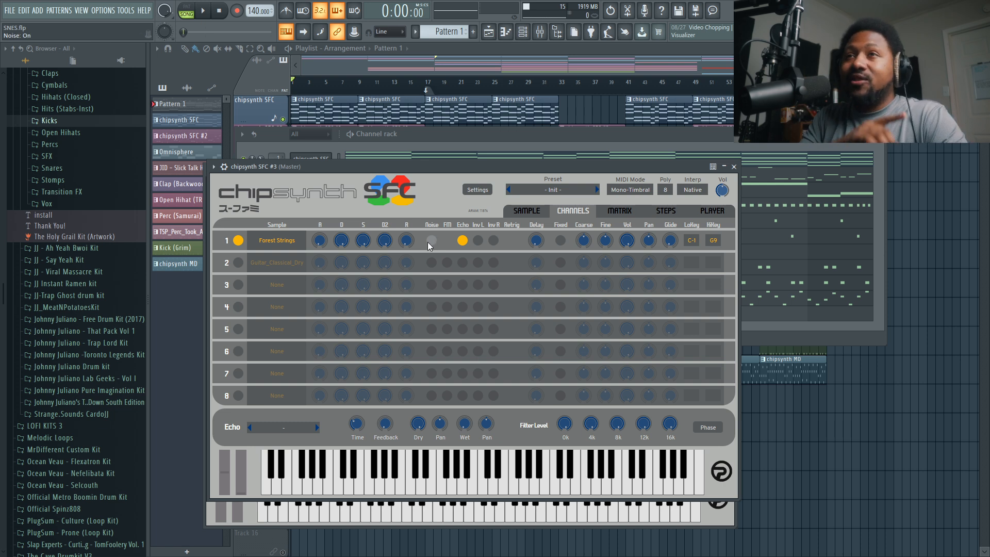
{"action": "double_click", "coordinate": [463, 241]}
{"action": "left_click", "coordinate": [462, 241]}
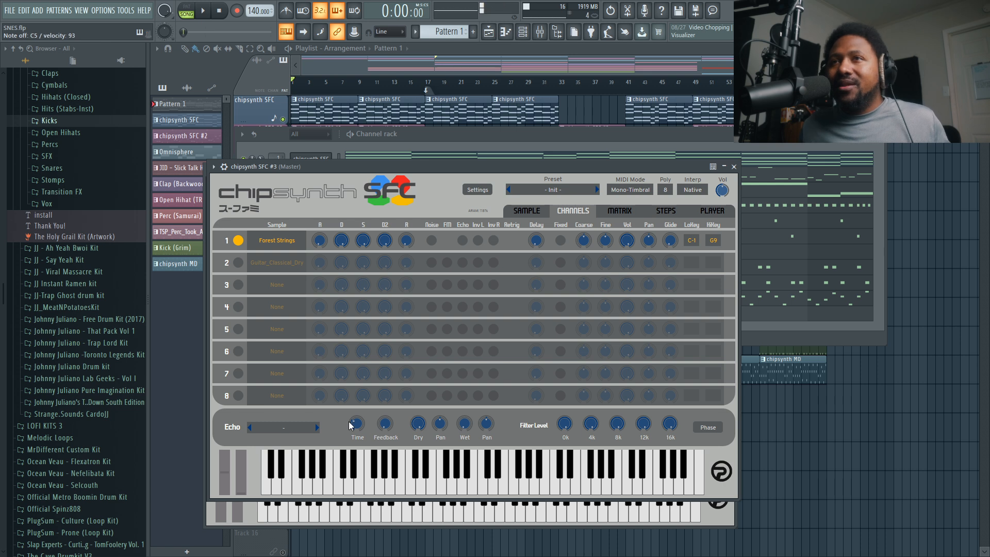
{"action": "left_click", "coordinate": [462, 240]}
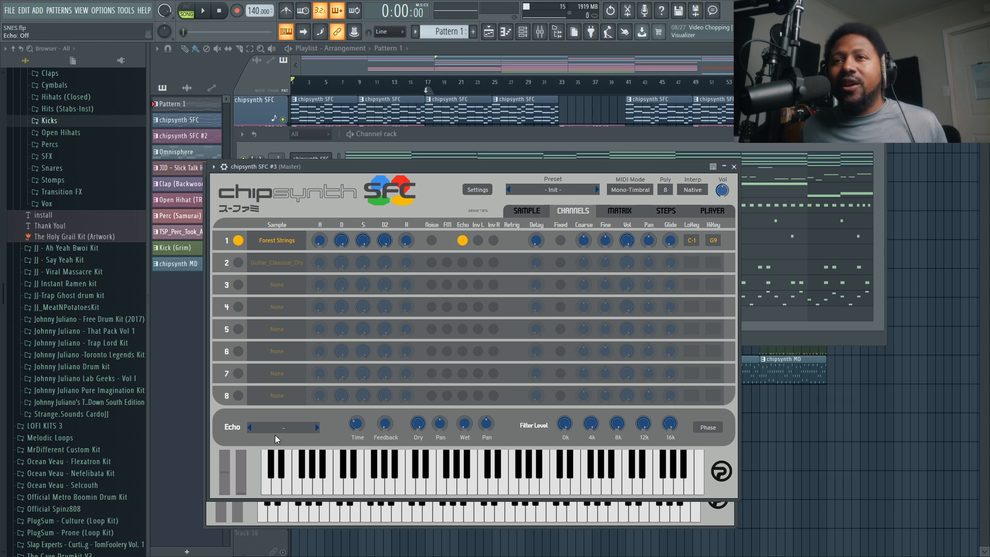
- Try the Cave Phased Surround echo preset, settle on Dancing Surround High End, and save the project
{"action": "left_click", "coordinate": [317, 428]}
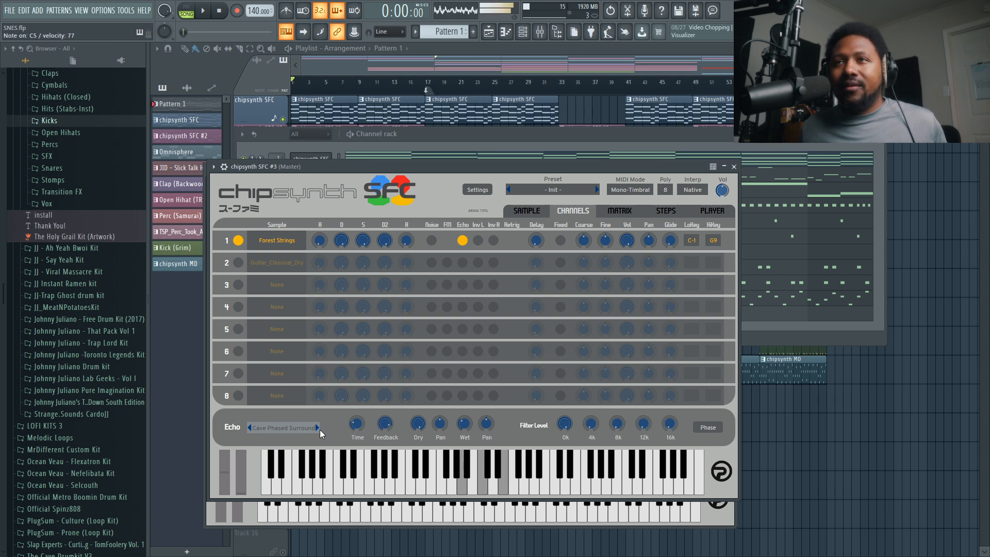
{"action": "left_click", "coordinate": [315, 428]}
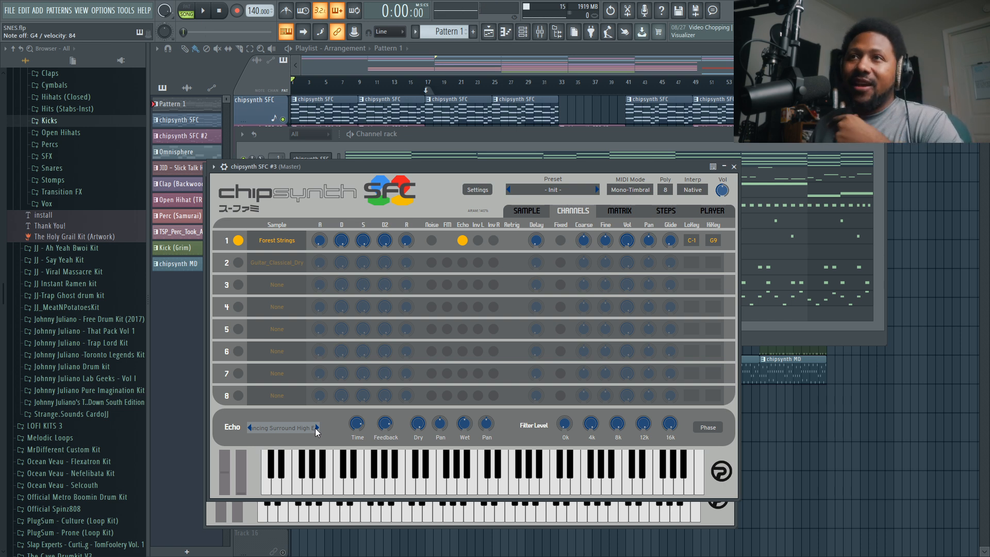
{"action": "key", "text": "ctrl+s"}
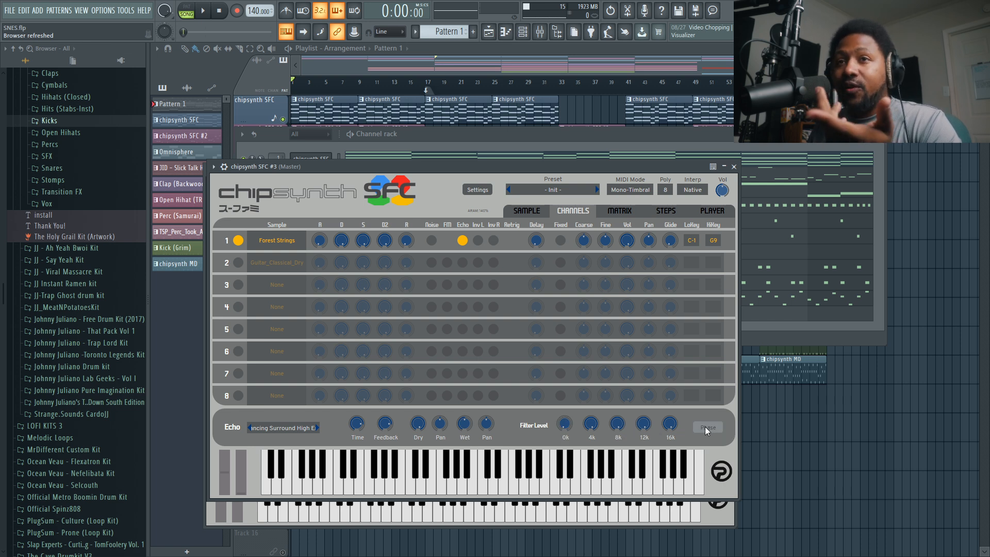
- Examine the list of available echo presets, keeping the current one
{"action": "left_click", "coordinate": [286, 430]}
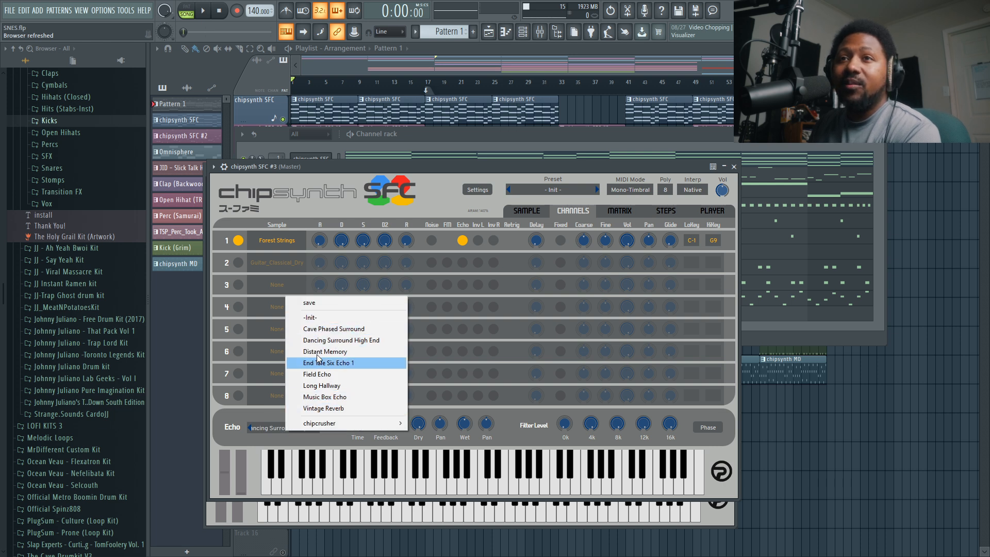
{"action": "mouse_move", "coordinate": [329, 424]}
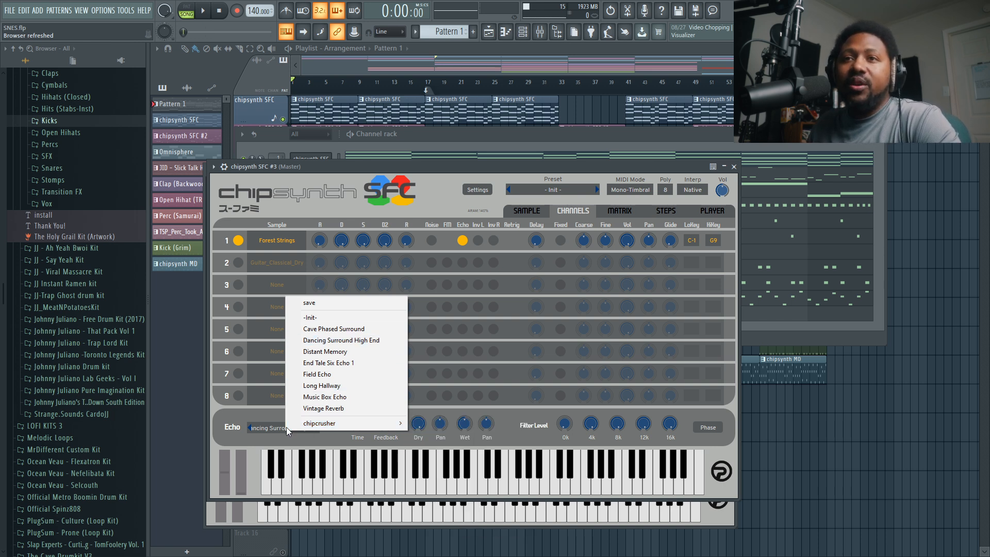
{"action": "left_click", "coordinate": [280, 442]}
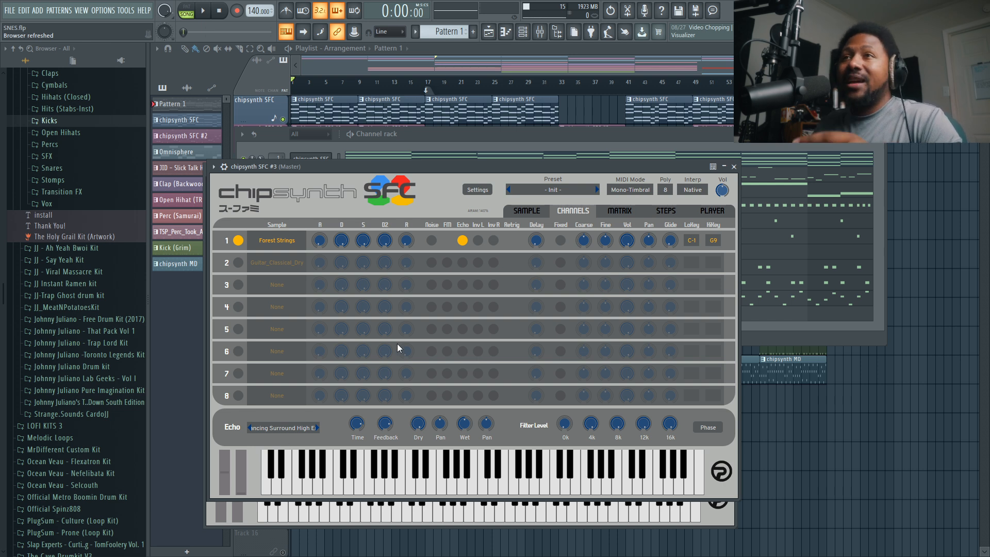
- Look through the instrument's modulation matrix, step modulation and player pages
{"action": "left_click", "coordinate": [619, 211]}
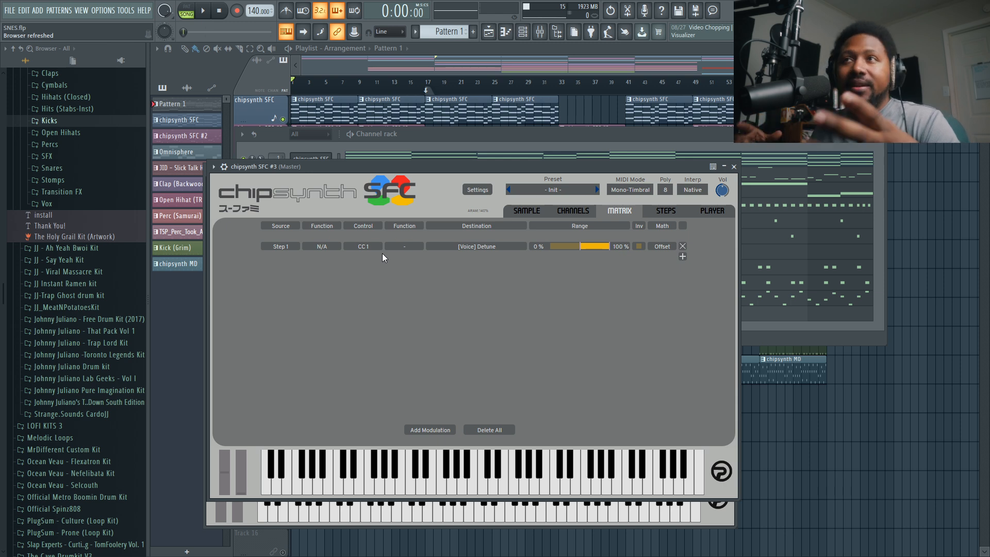
{"action": "left_click", "coordinate": [651, 212]}
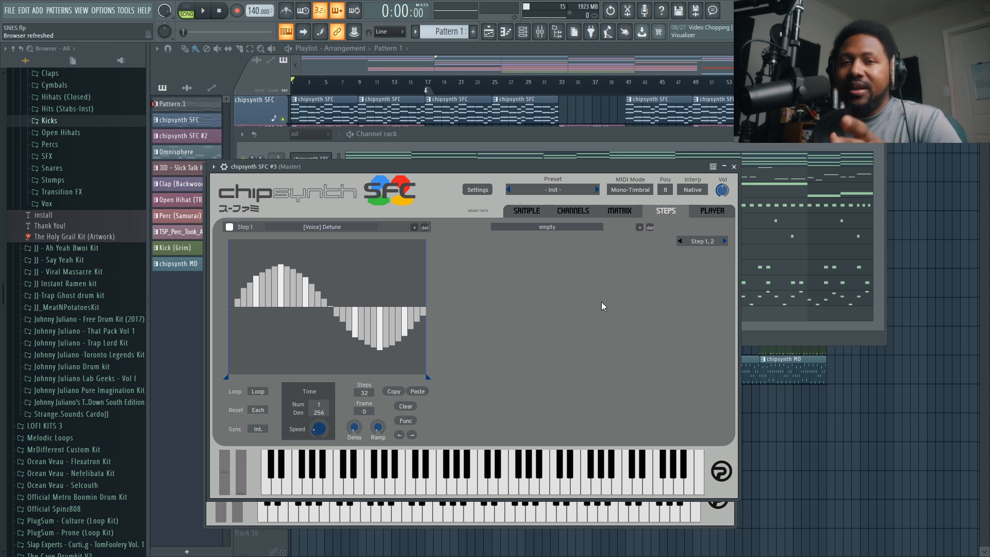
{"action": "left_click", "coordinate": [723, 217]}
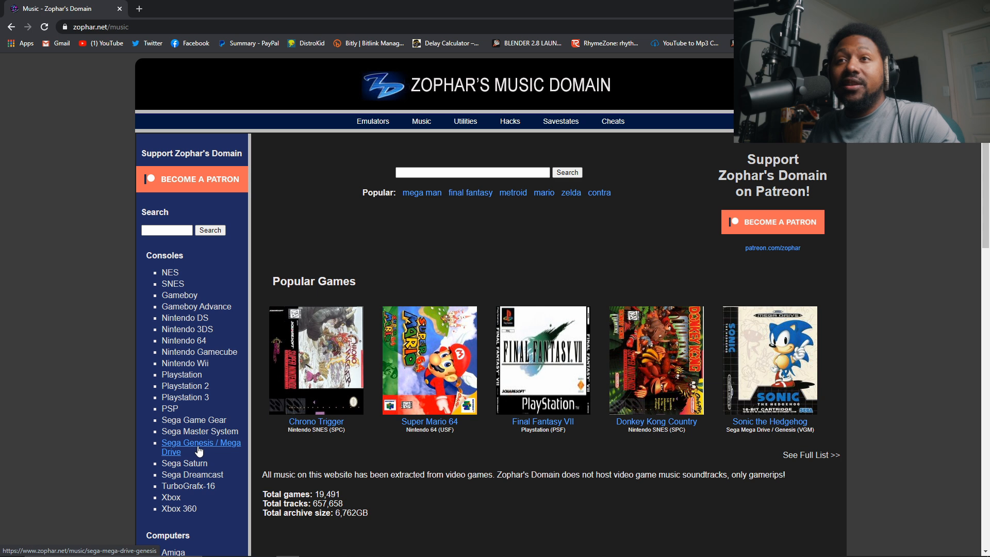
- Browse the site's SNES music list, open the Aero the Acro-Bat page, and play a few seconds of its Title Theme
{"action": "left_click", "coordinate": [178, 285]}
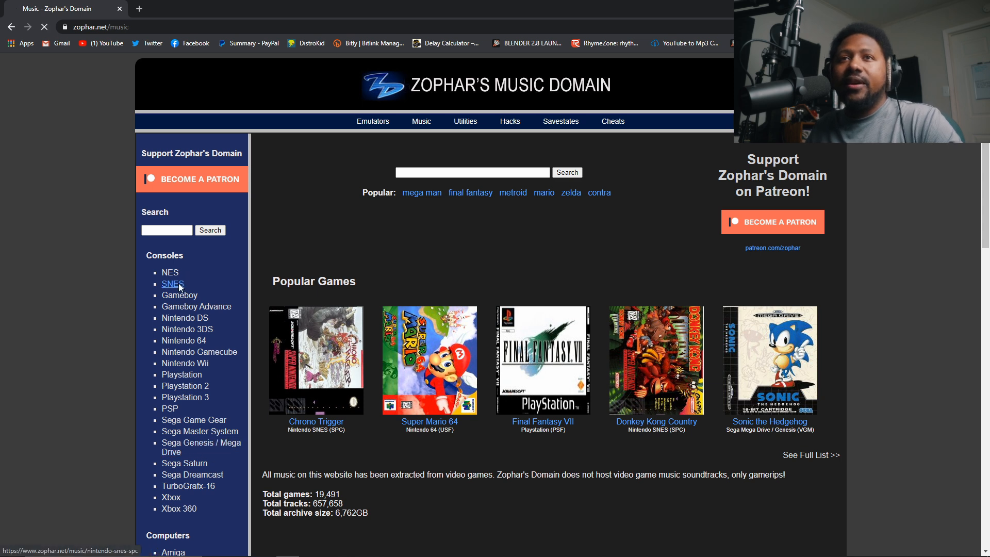
{"action": "scroll", "coordinate": [455, 342], "scroll_direction": "down", "scroll_amount": 4}
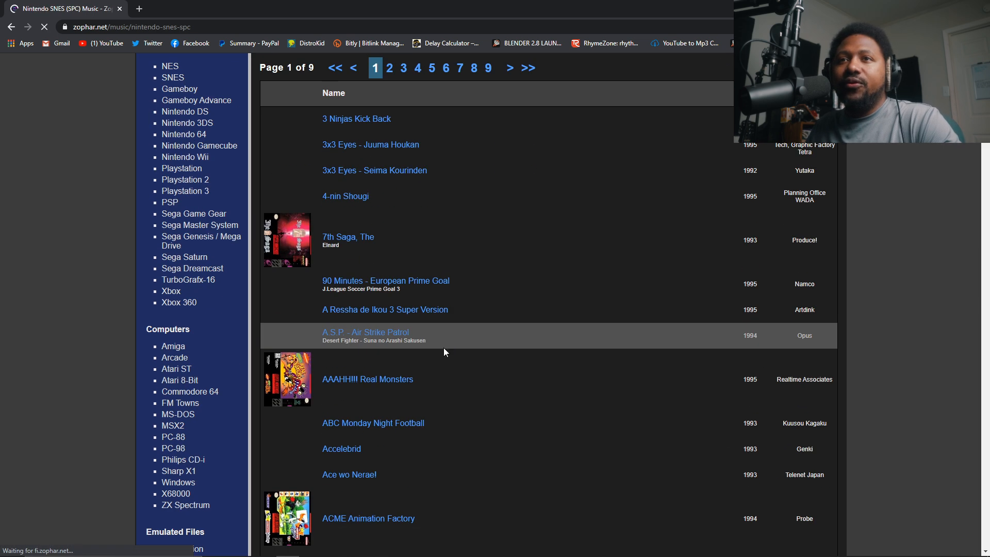
{"action": "scroll", "coordinate": [443, 347], "scroll_direction": "down", "scroll_amount": 5}
{"action": "scroll", "coordinate": [347, 249], "scroll_direction": "up", "scroll_amount": 6}
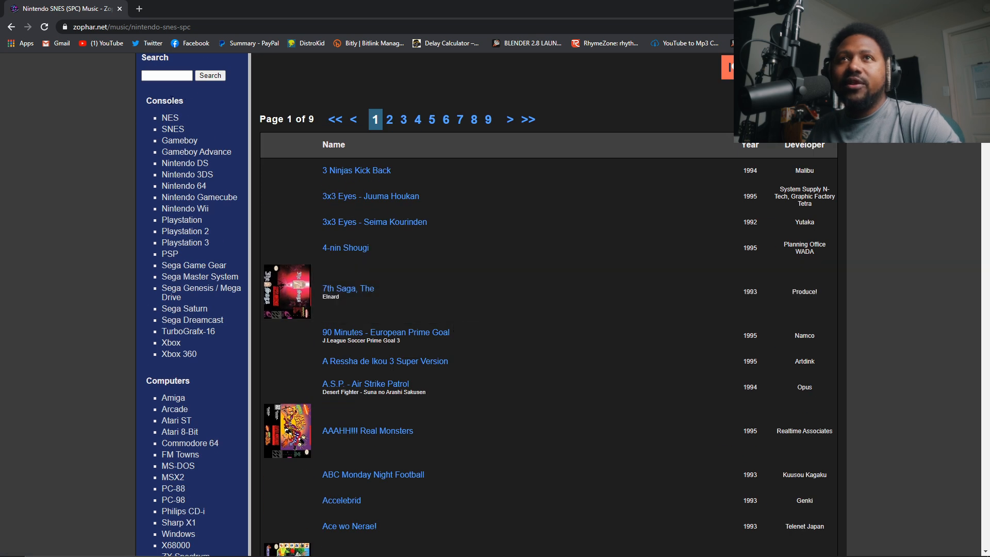
{"action": "scroll", "coordinate": [352, 432], "scroll_direction": "down", "scroll_amount": 6}
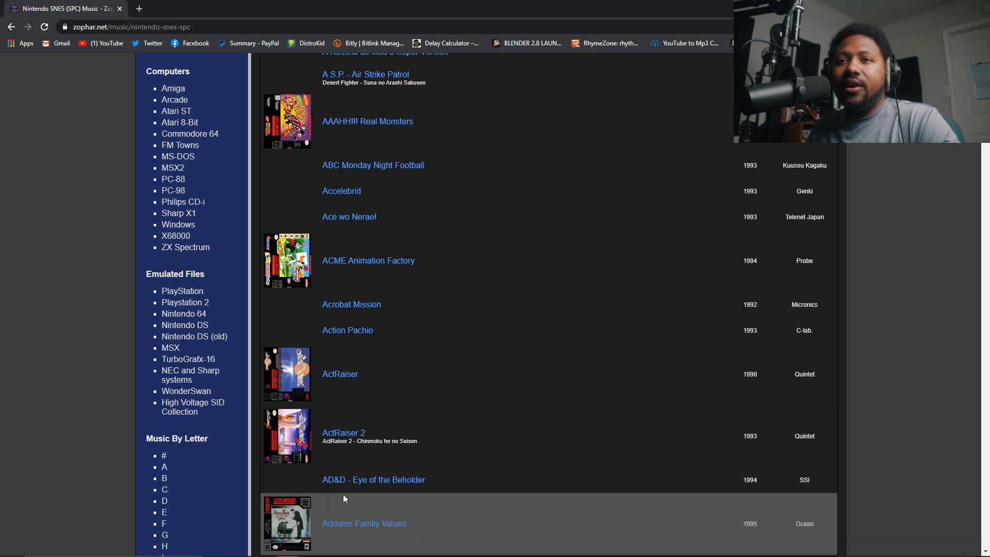
{"action": "scroll", "coordinate": [350, 484], "scroll_direction": "down", "scroll_amount": 4}
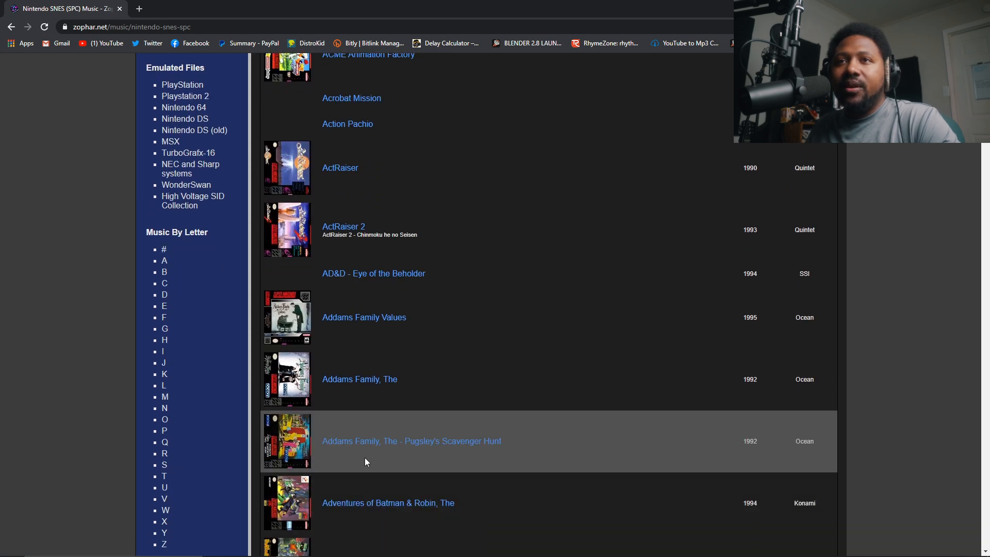
{"action": "scroll", "coordinate": [364, 423], "scroll_direction": "down", "scroll_amount": 4}
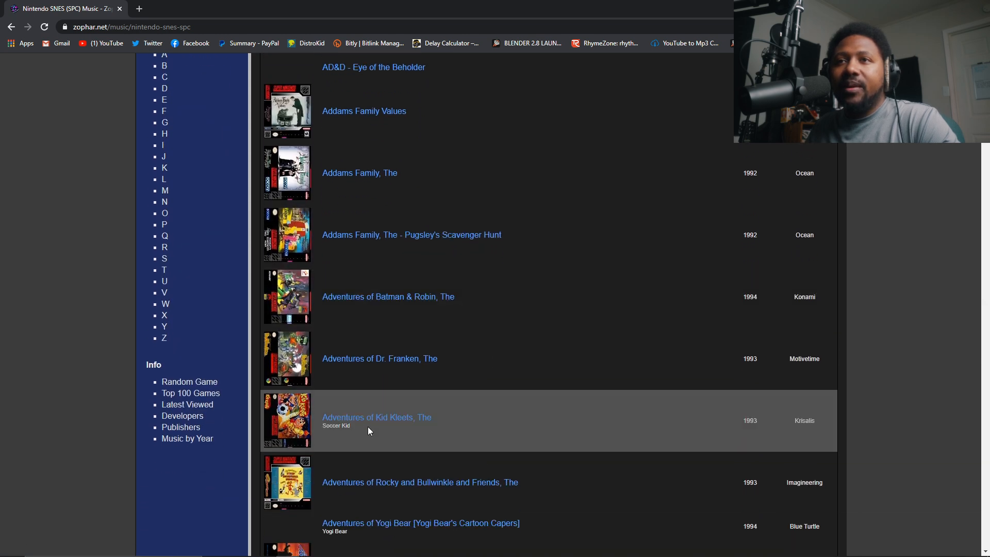
{"action": "scroll", "coordinate": [367, 425], "scroll_direction": "down", "scroll_amount": 4}
{"action": "left_click", "coordinate": [367, 425]}
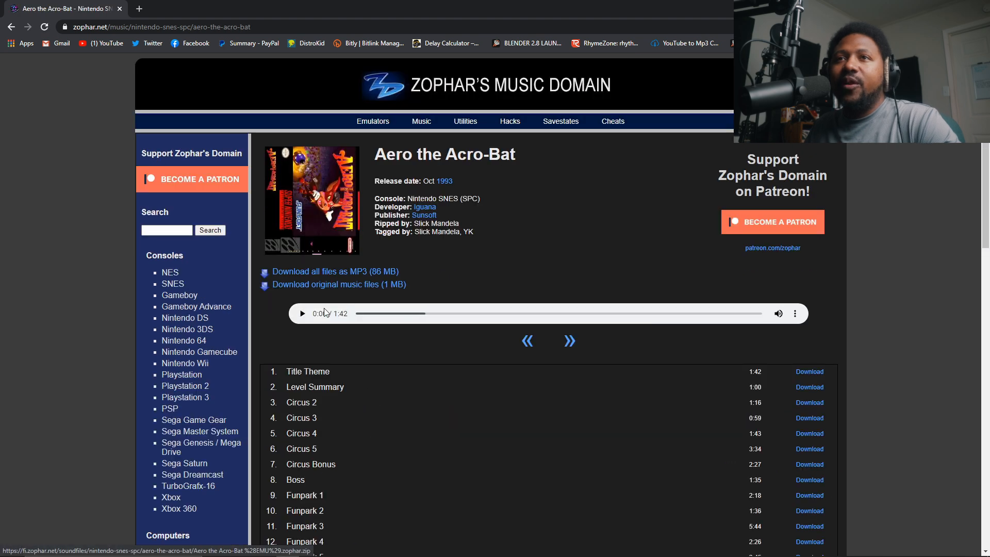
{"action": "left_click", "coordinate": [304, 316]}
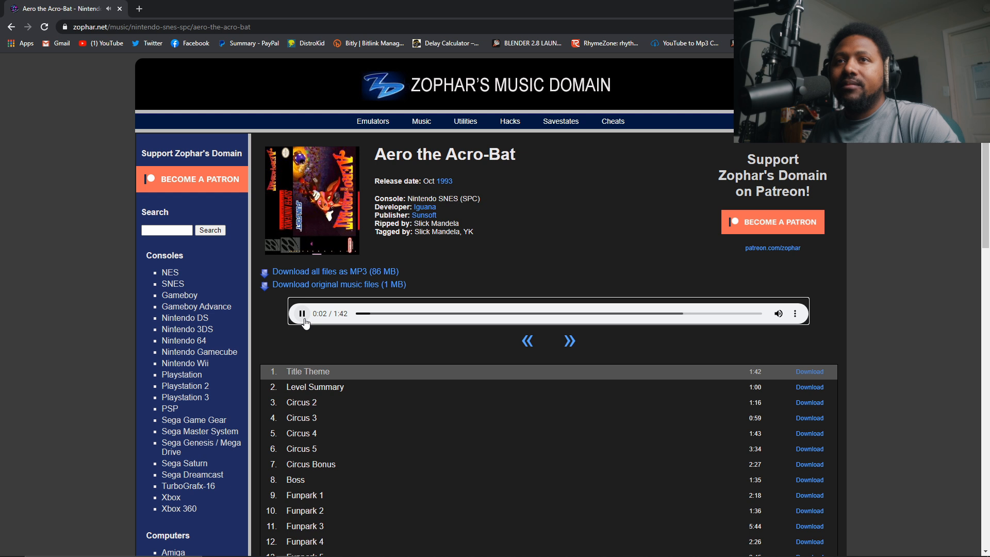
{"action": "left_click", "coordinate": [303, 317]}
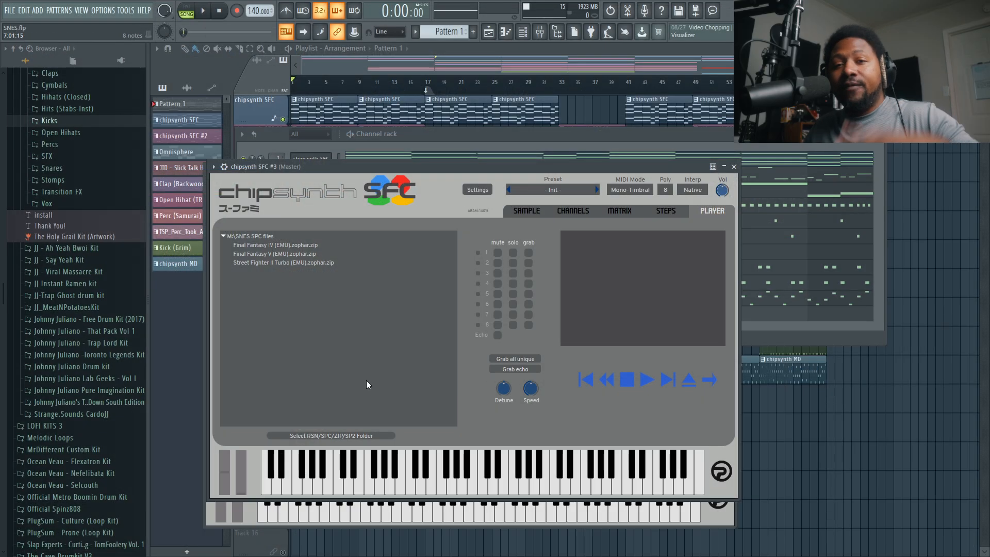
- Back in FL Studio, view chipsynth SFC's music folder selection without changing it, and load Final Fantasy IV (EMU).zophar.zip into the player
{"action": "left_click", "coordinate": [339, 437]}
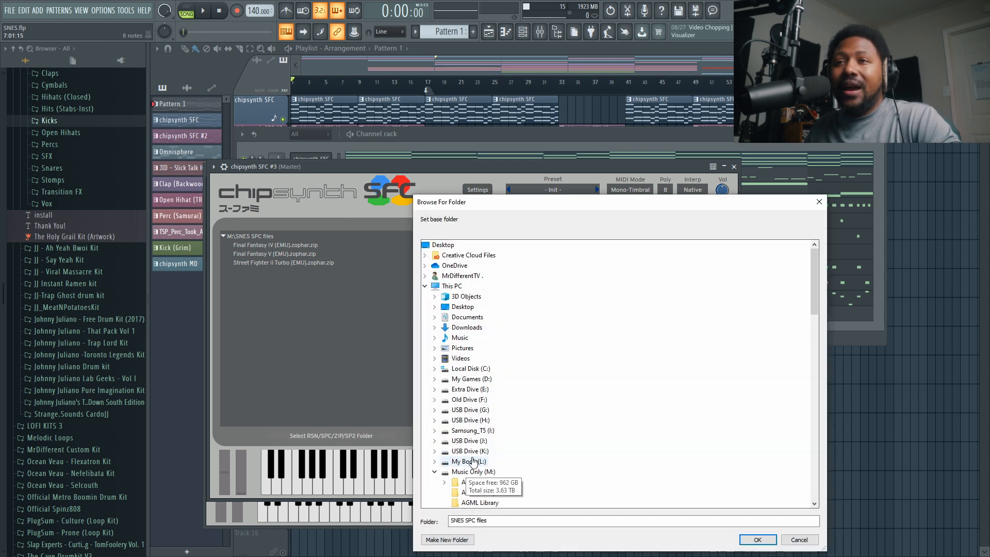
{"action": "left_click", "coordinate": [818, 202]}
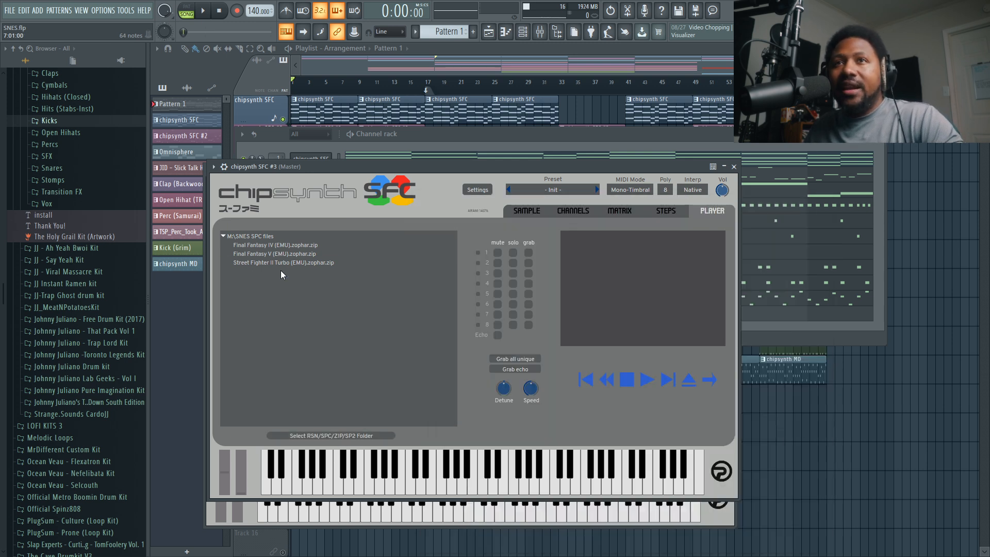
{"action": "left_click", "coordinate": [274, 247]}
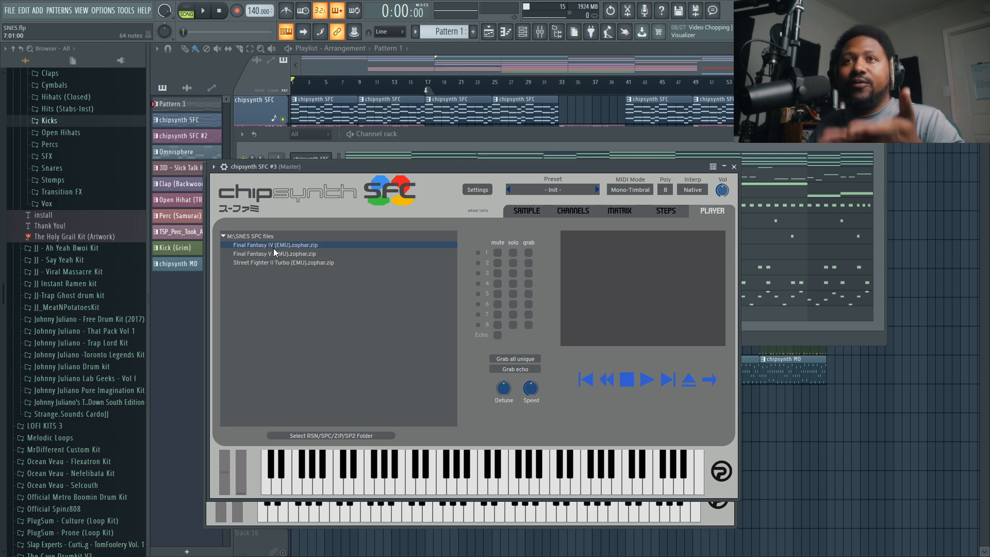
{"action": "double_click", "coordinate": [273, 249]}
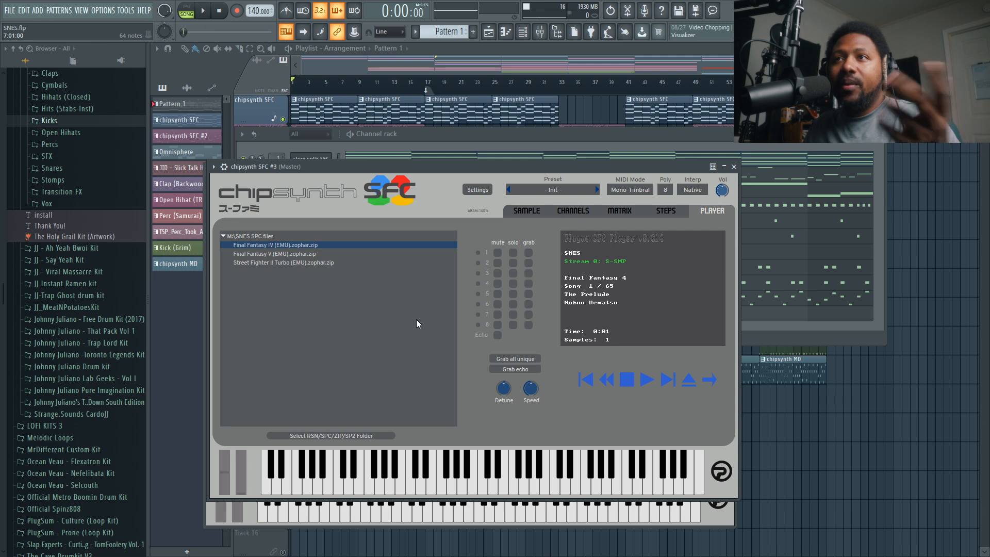
- Skip through Red Wings, Kingdom Baron and Theme of Love, return to Kingdom Baron and stop playback
{"action": "left_click", "coordinate": [669, 383]}
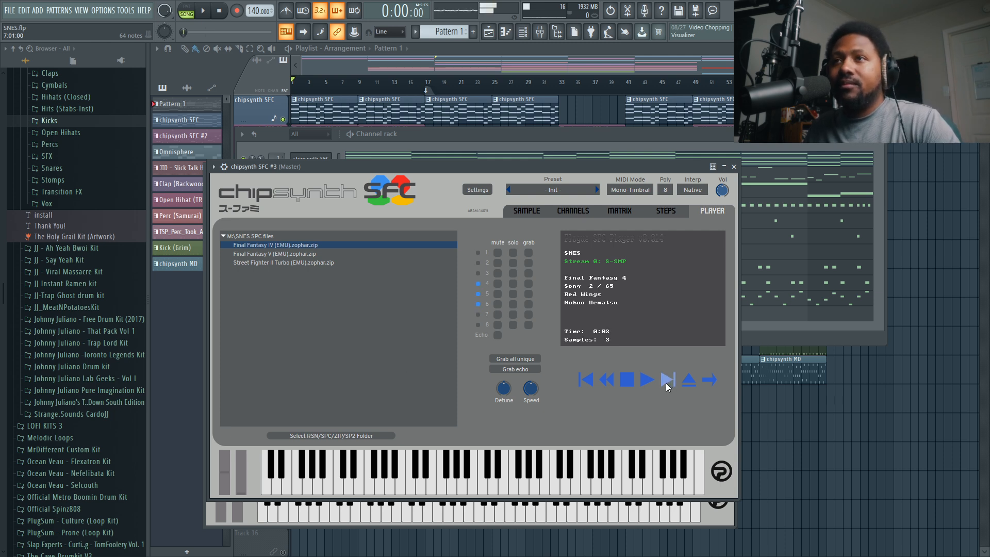
{"action": "left_click", "coordinate": [667, 382]}
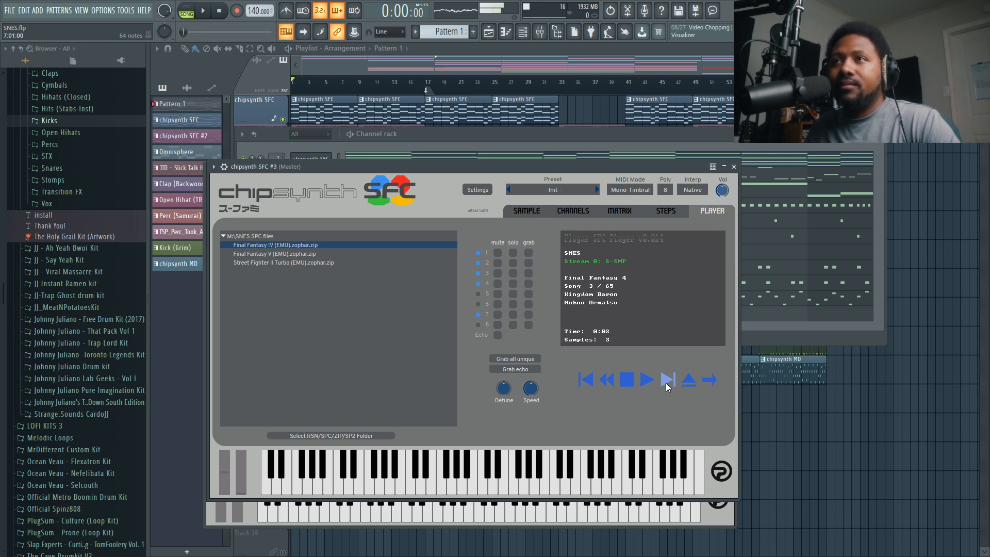
{"action": "left_click", "coordinate": [668, 382]}
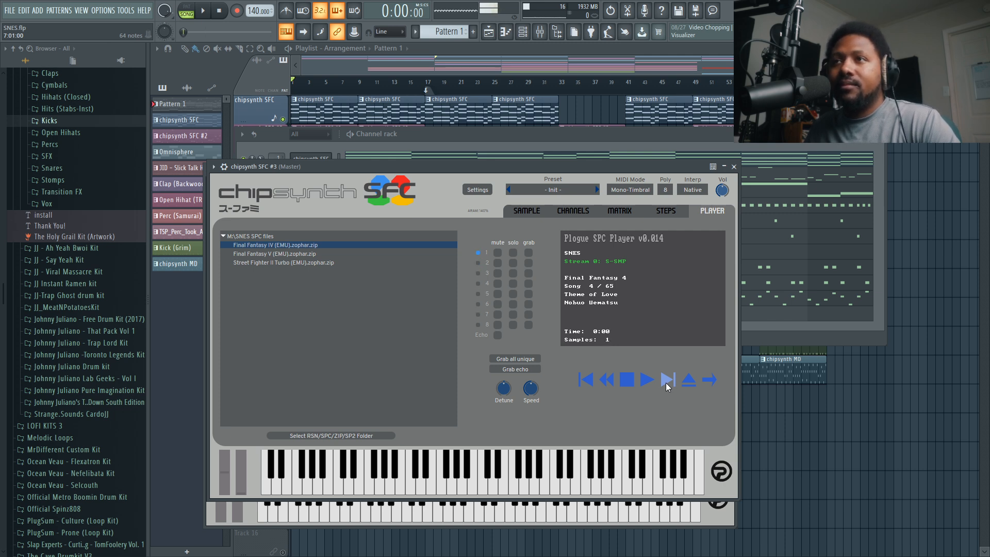
{"action": "left_click", "coordinate": [599, 385]}
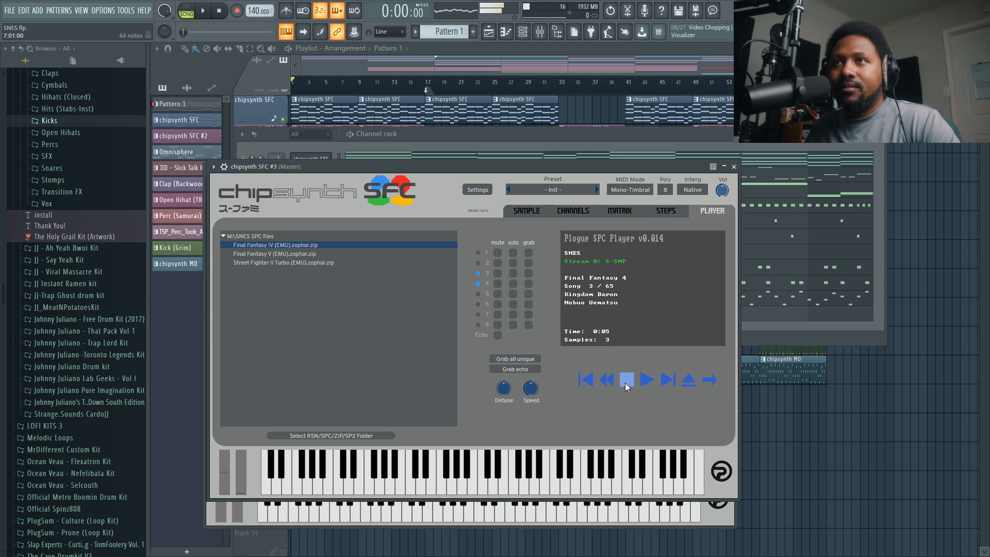
{"action": "left_click", "coordinate": [624, 382]}
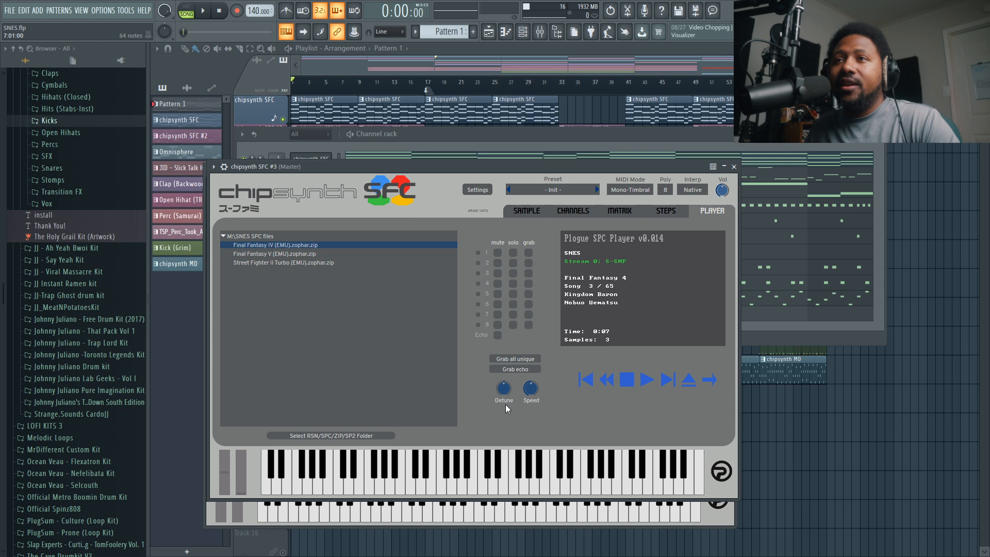
- Play Kingdom Baron while lowering the player's speed, stop it, and grab the song's samples
{"action": "left_click", "coordinate": [645, 379]}
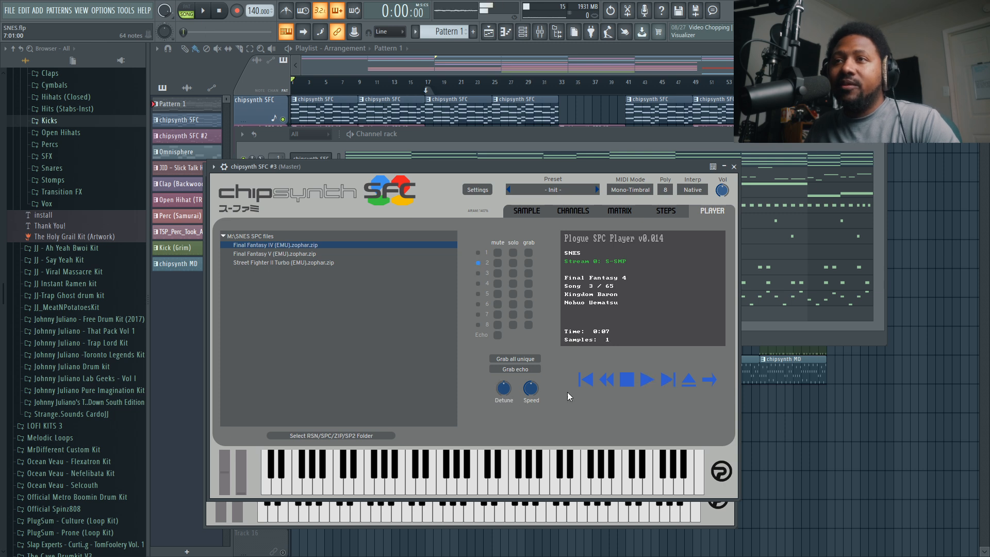
{"action": "left_click_drag", "start_coordinate": [530, 388], "coordinate": [533, 423]}
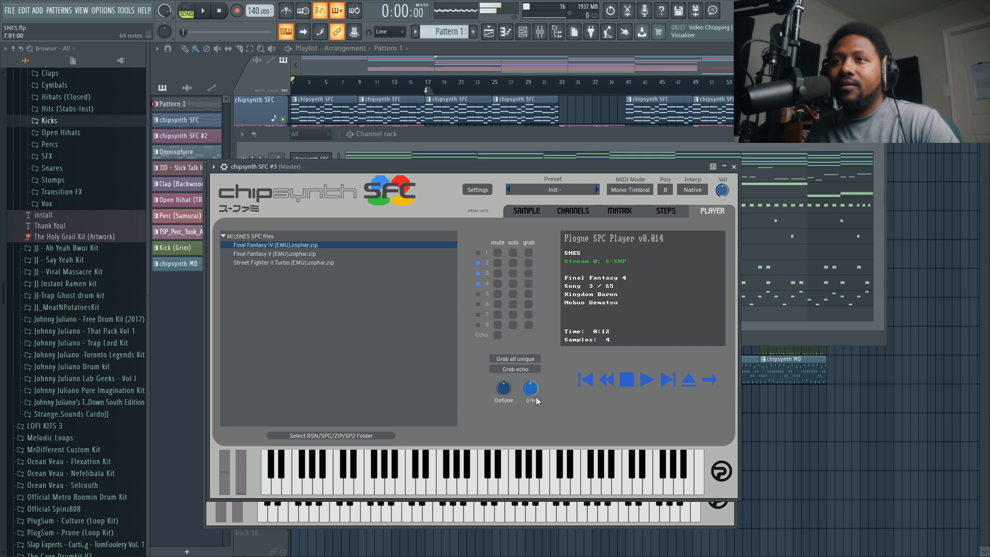
{"action": "left_click", "coordinate": [630, 384]}
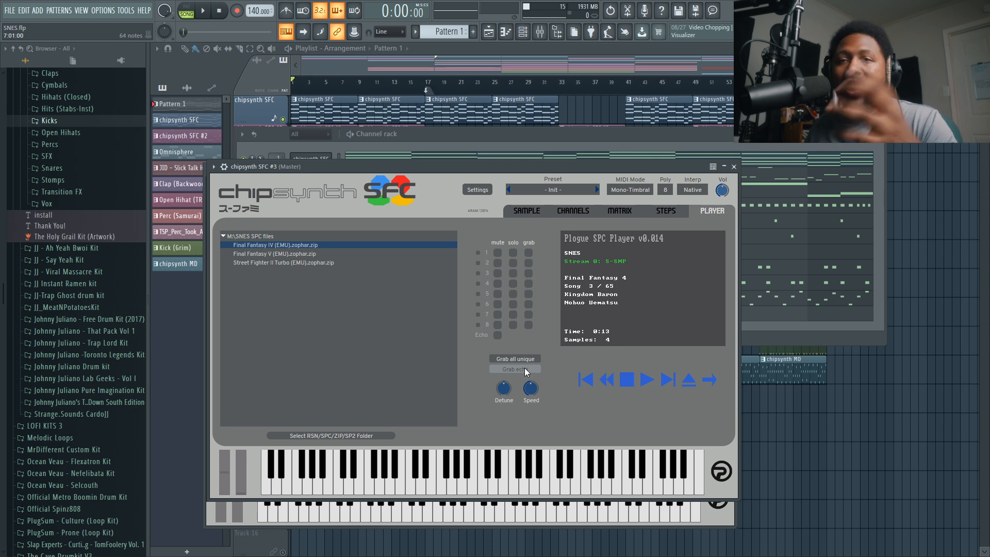
- Audition the grabbed Kingdom samples alongside Forest Strings and Guitar_Classical_Dry in the sample list, ending on Kingdom _5CEE
{"action": "left_click", "coordinate": [524, 211]}
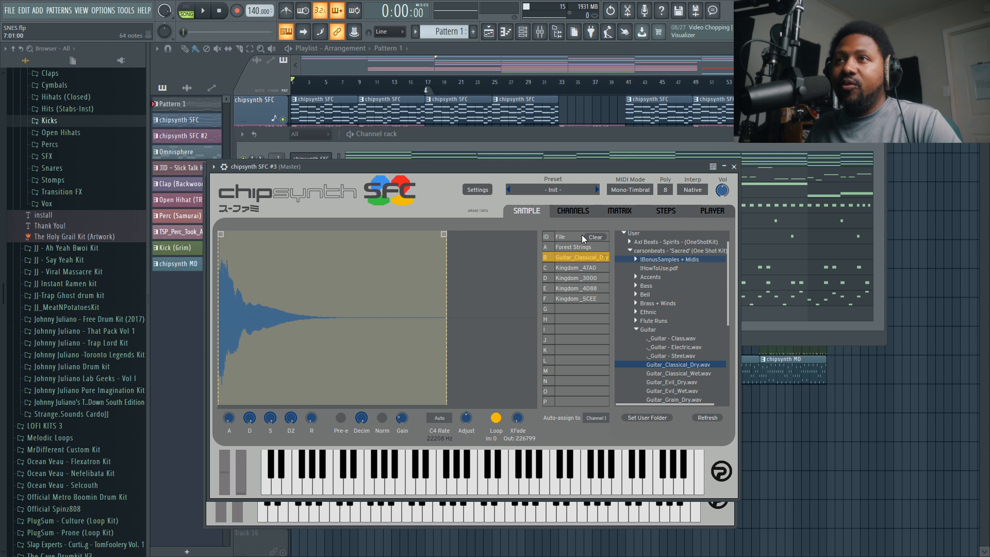
{"action": "left_click", "coordinate": [579, 267]}
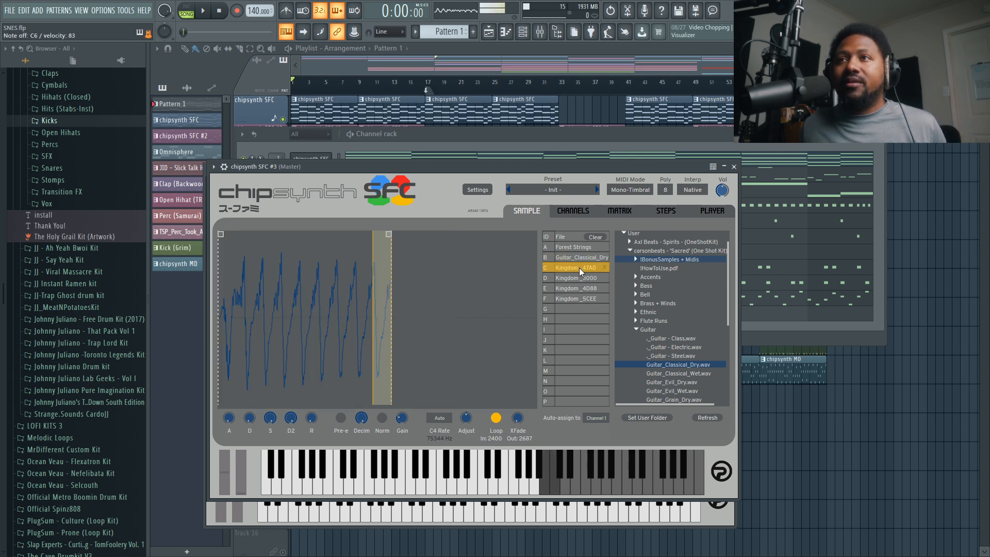
{"action": "left_click", "coordinate": [574, 246]}
{"action": "left_click", "coordinate": [583, 256]}
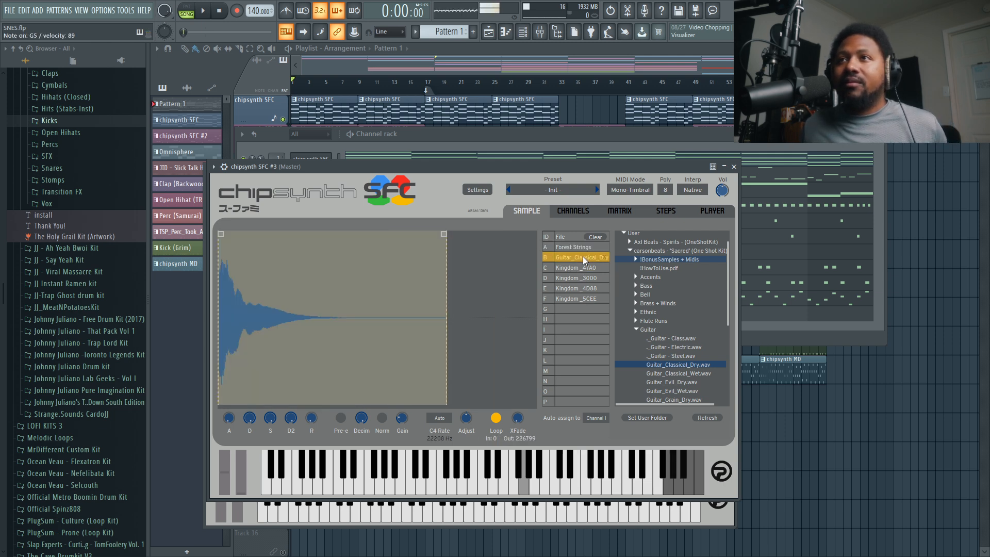
{"action": "left_click", "coordinate": [583, 279]}
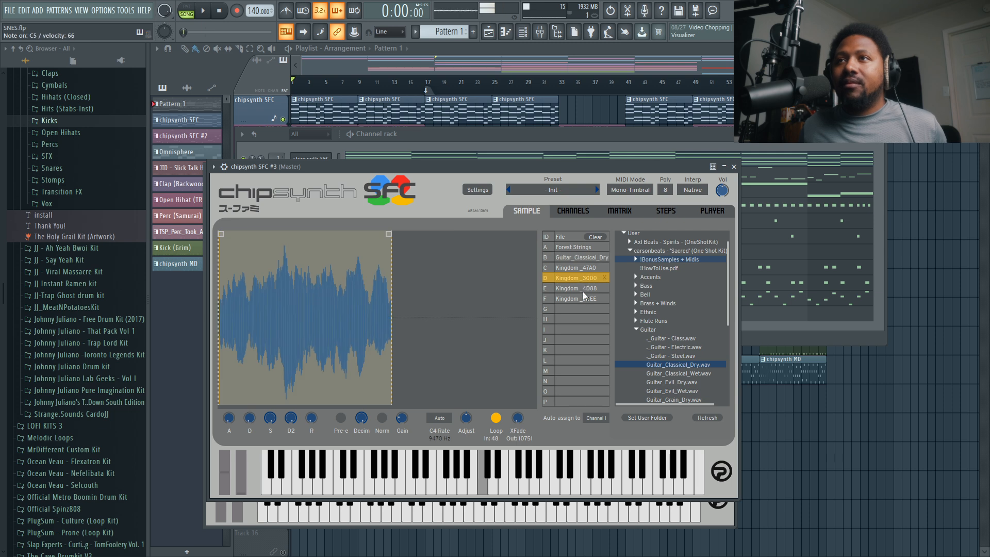
{"action": "left_click", "coordinate": [582, 295]}
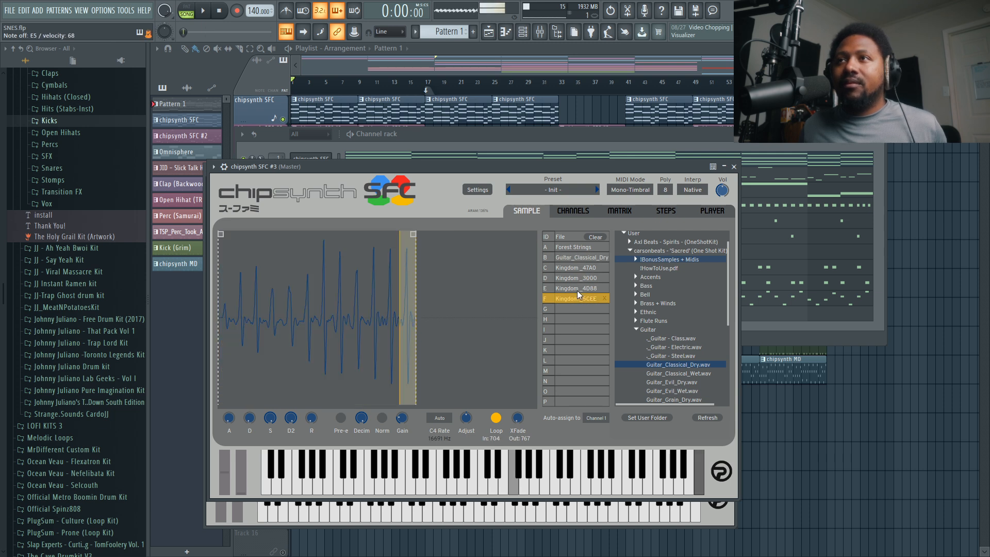
- Try Kingdom _47A0, Kingdom _3000 and Kingdom _4D88 as channel 1's sample, and settle on Kingdom _5CEE
{"action": "left_click", "coordinate": [572, 211]}
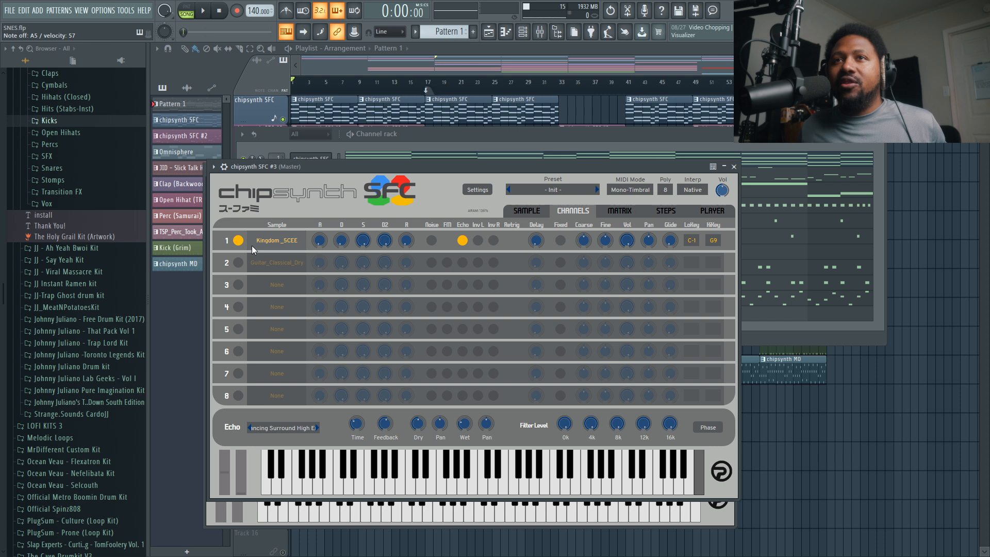
{"action": "left_click", "coordinate": [295, 247]}
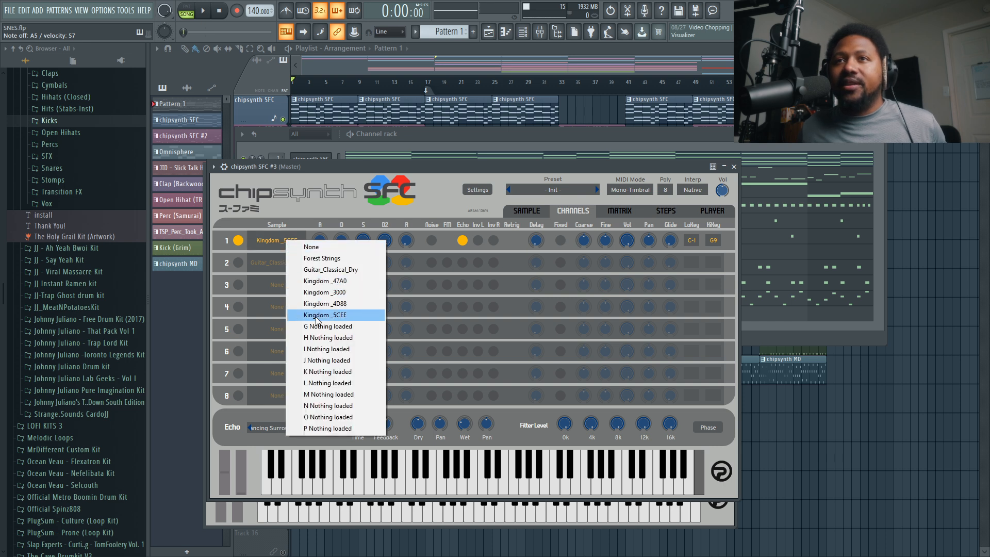
{"action": "left_click", "coordinate": [326, 286]}
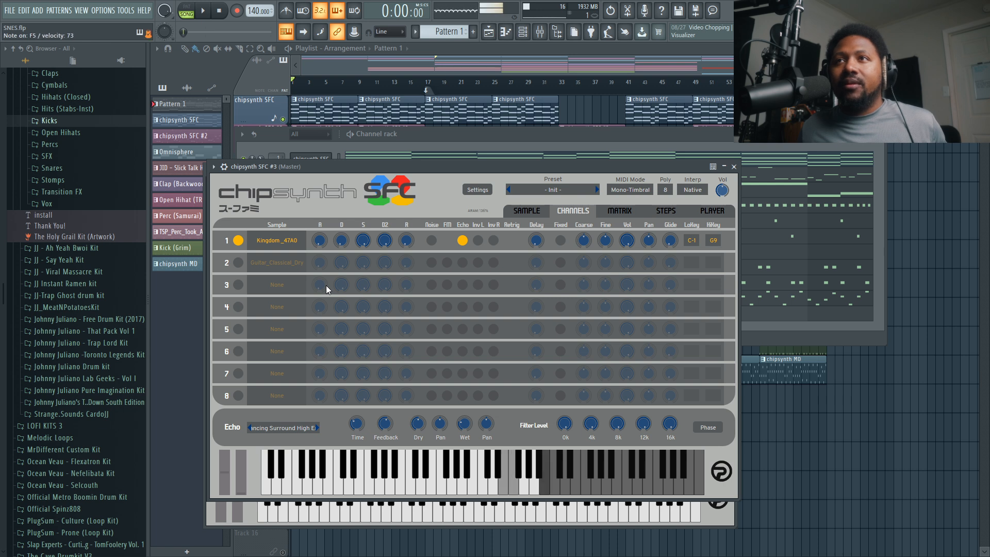
{"action": "left_click", "coordinate": [289, 243]}
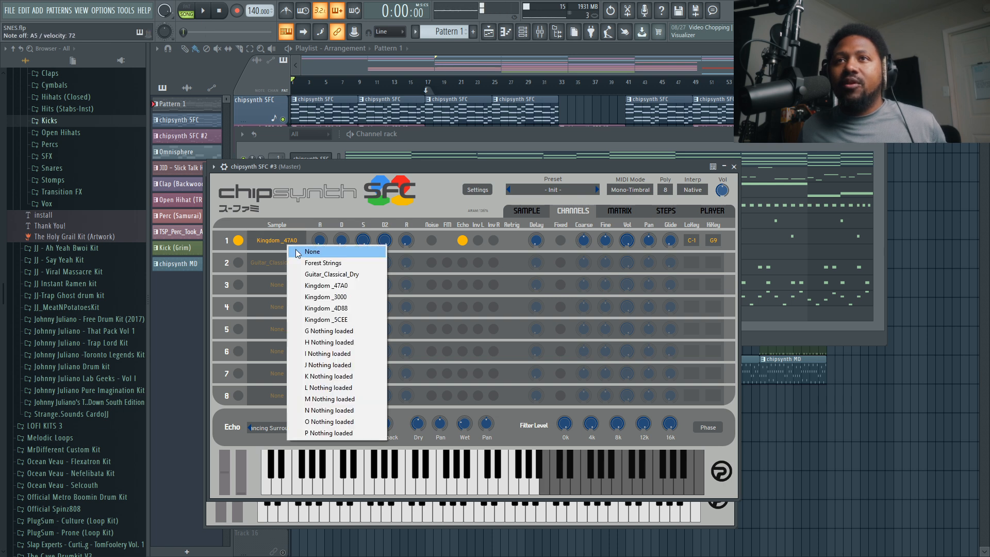
{"action": "left_click", "coordinate": [323, 297]}
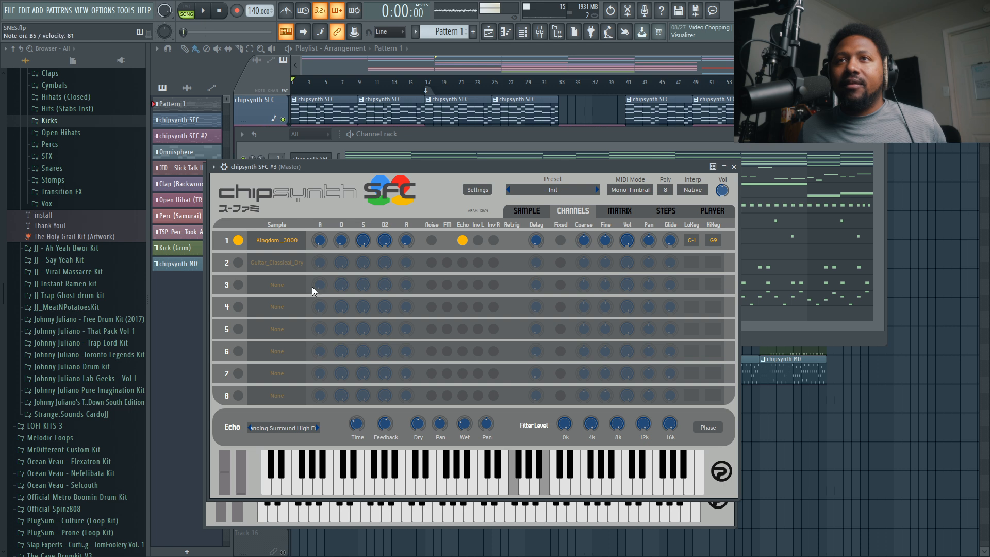
{"action": "left_click", "coordinate": [286, 244]}
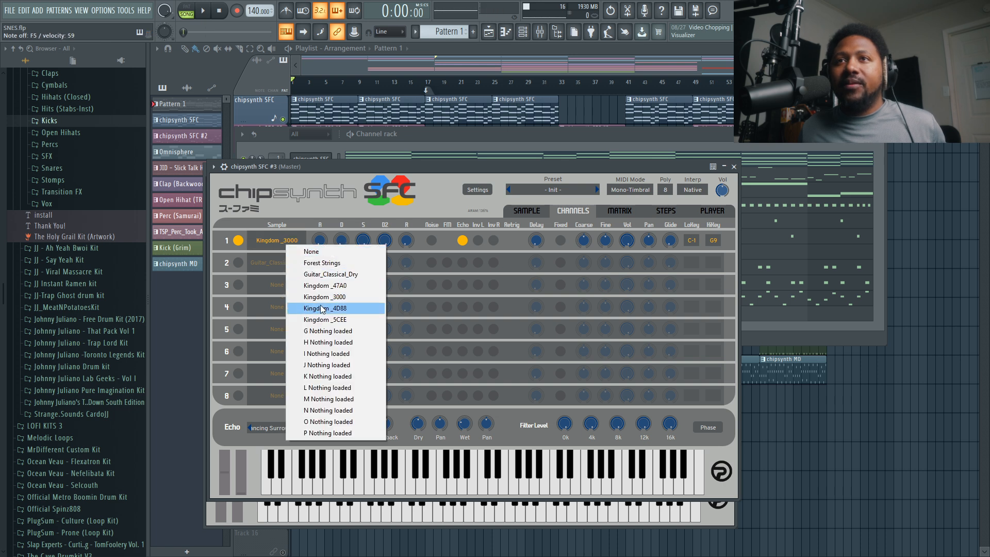
{"action": "left_click", "coordinate": [323, 308]}
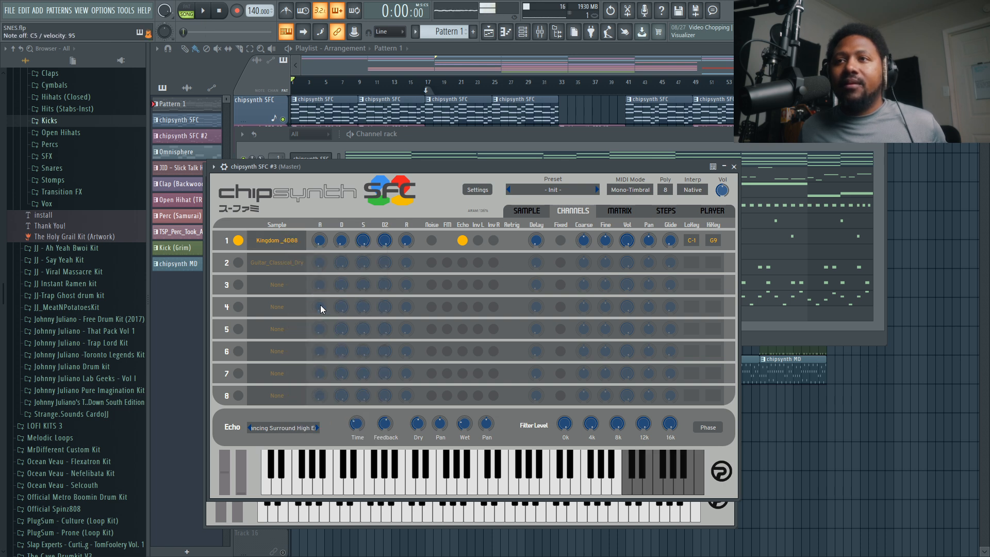
{"action": "left_click", "coordinate": [277, 236]}
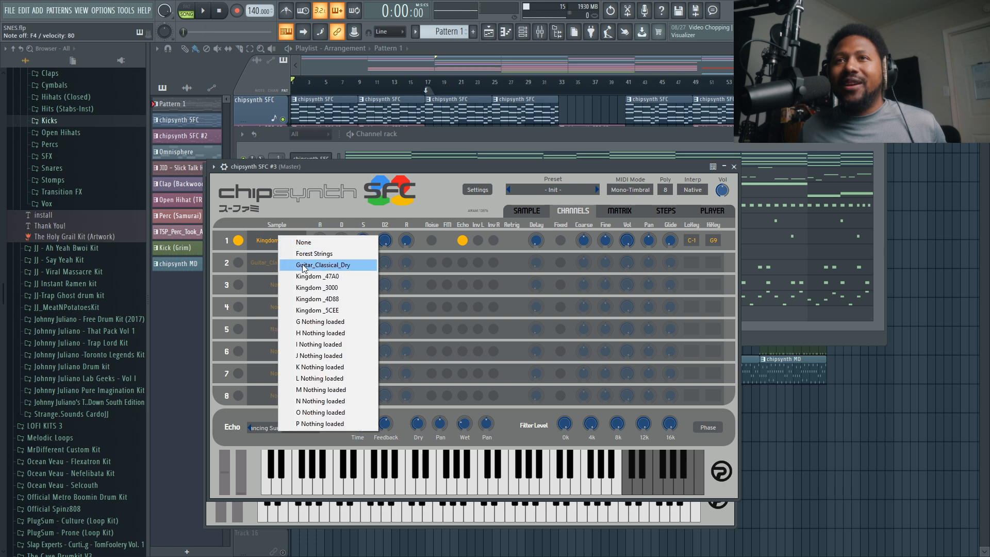
{"action": "left_click", "coordinate": [317, 309]}
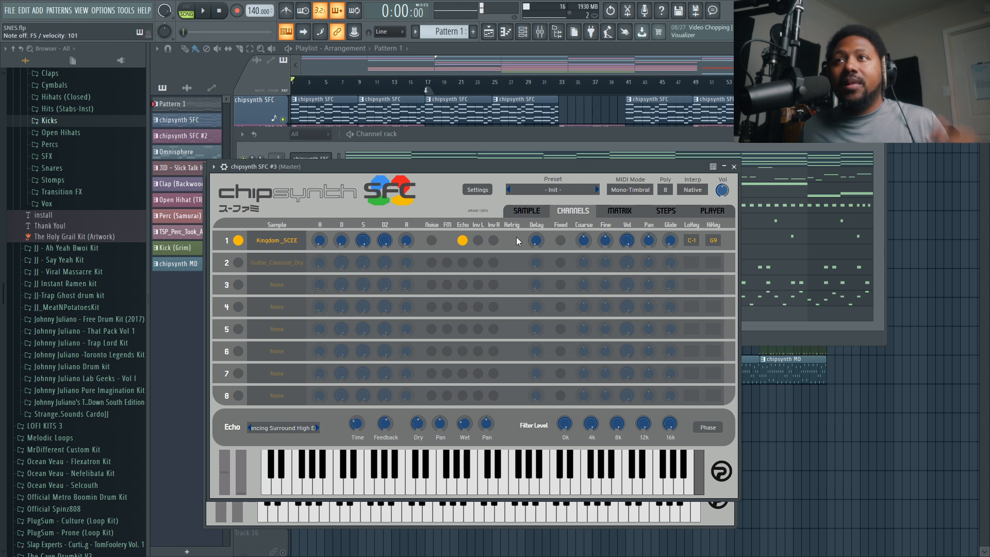
- Review the grabbed samples and the SPC player's song files, ending back on the Kingdom _5CEE sample
{"action": "left_click", "coordinate": [524, 211]}
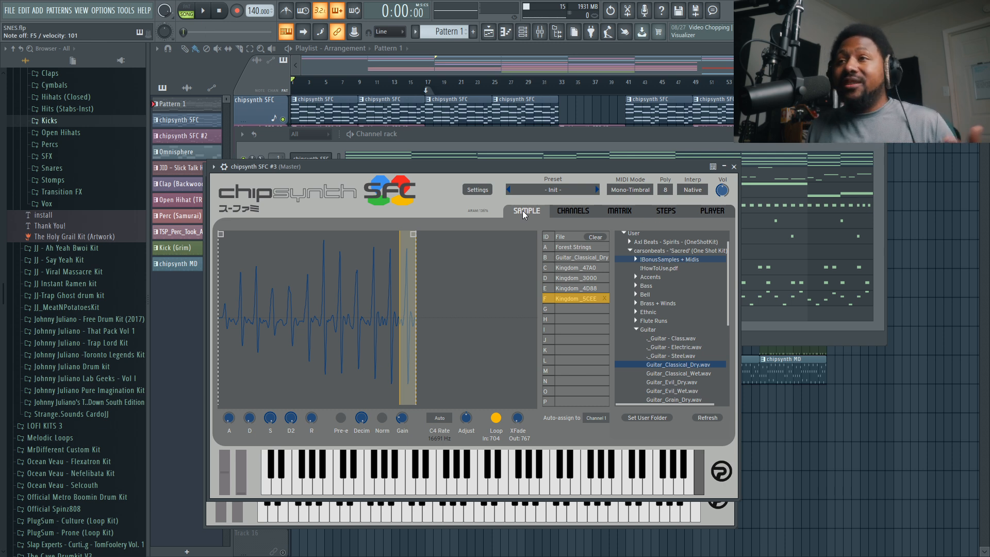
{"action": "left_click", "coordinate": [728, 210]}
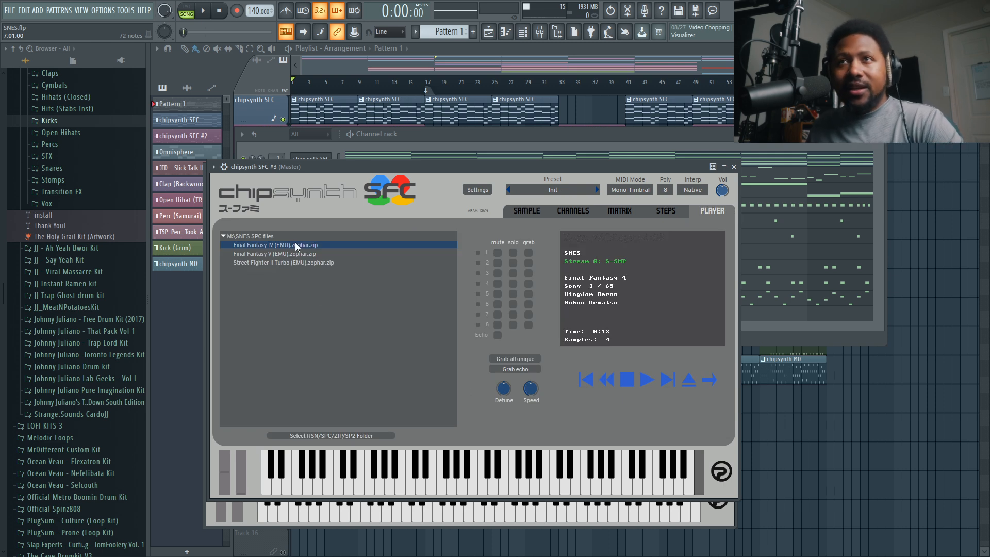
{"action": "left_click", "coordinate": [531, 211]}
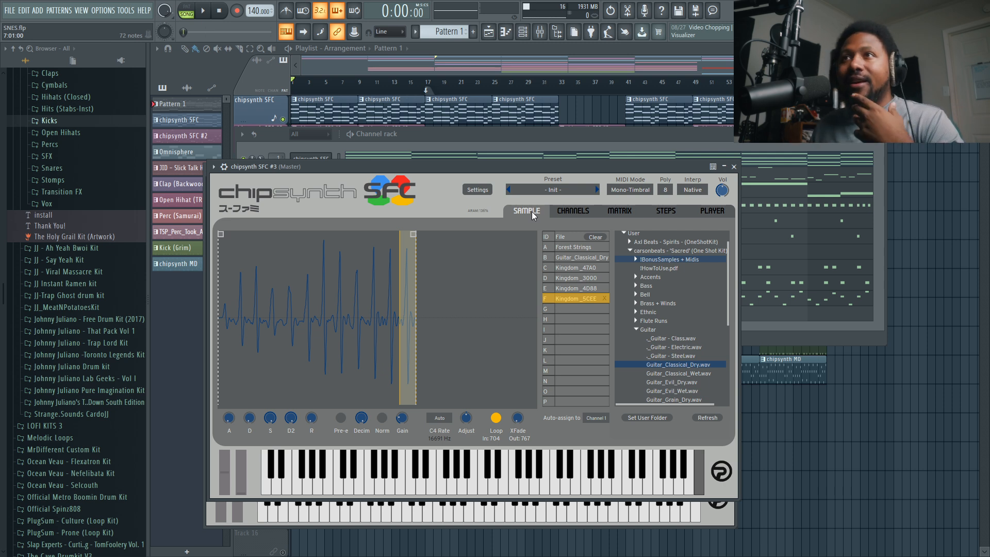
- Audition the factory bass presets Adventure Bass, Bounce Bass and Cello Pizzicato
{"action": "left_click", "coordinate": [551, 190]}
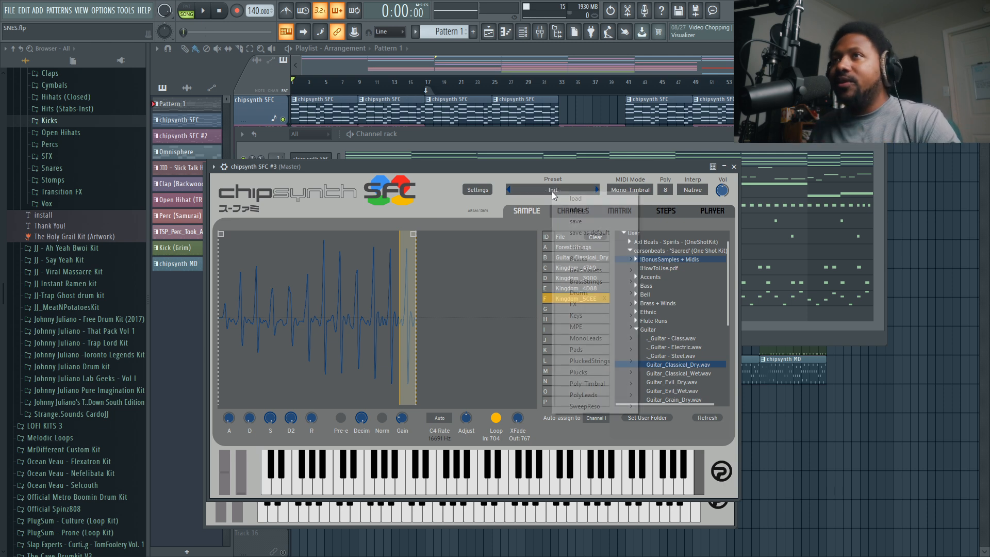
{"action": "left_click", "coordinate": [549, 185]}
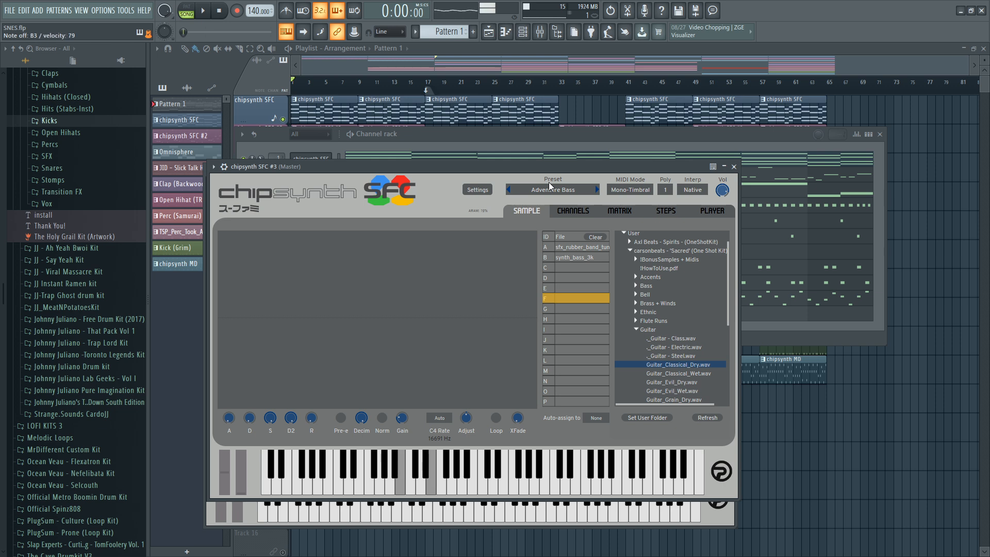
{"action": "left_click", "coordinate": [597, 189]}
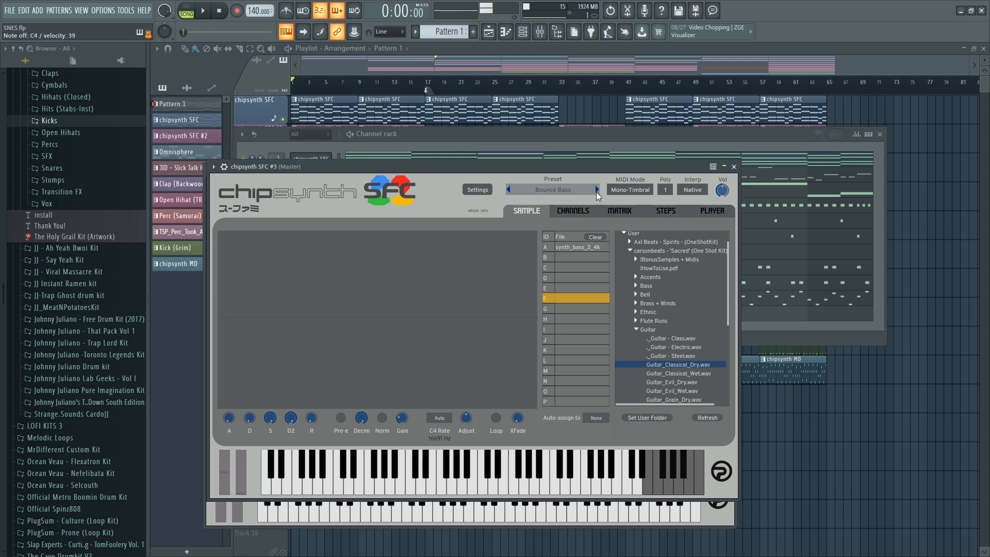
{"action": "left_click", "coordinate": [596, 190]}
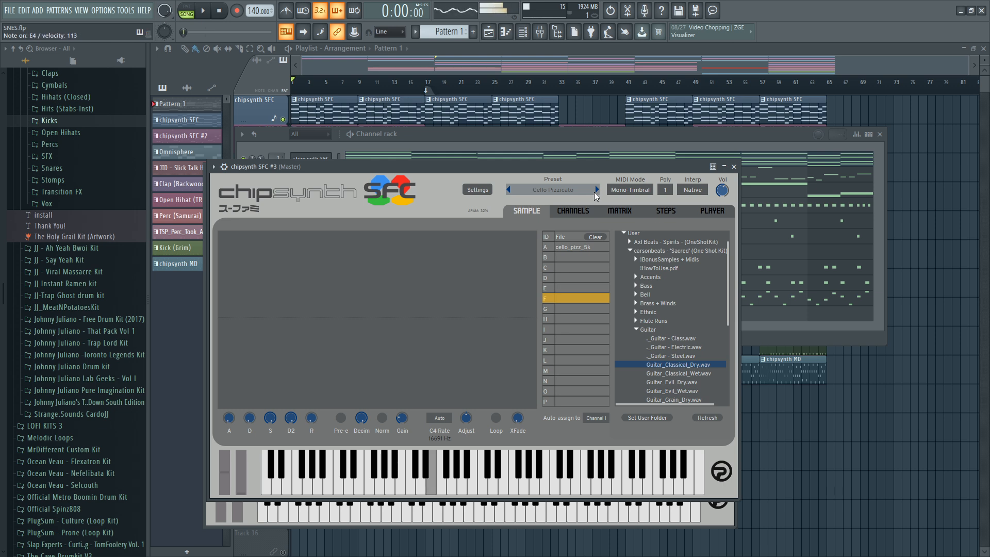
- Audition the BellsMallets presets Angel Blip, Asia Bell and Coco Hit
{"action": "left_click", "coordinate": [580, 189]}
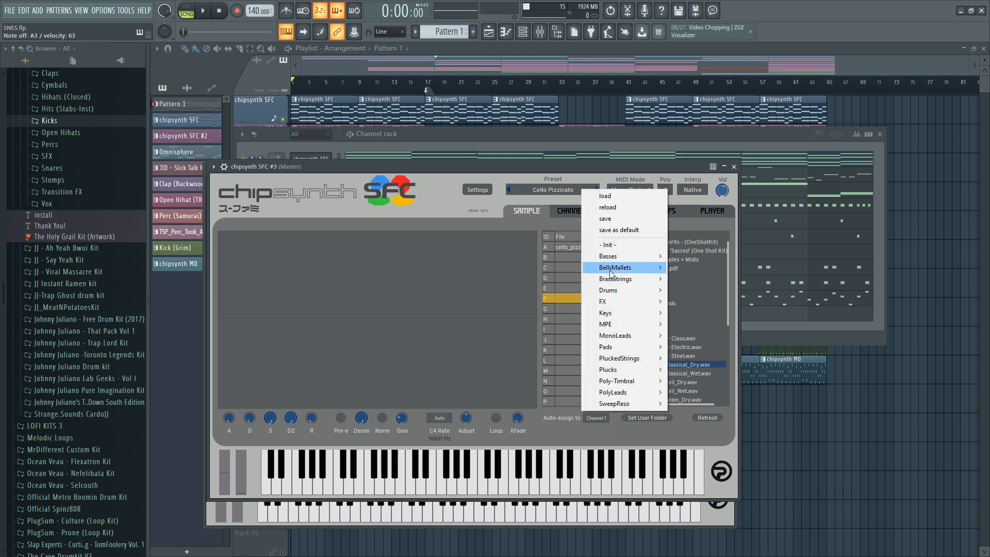
{"action": "mouse_move", "coordinate": [614, 281]}
{"action": "left_click", "coordinate": [691, 268]}
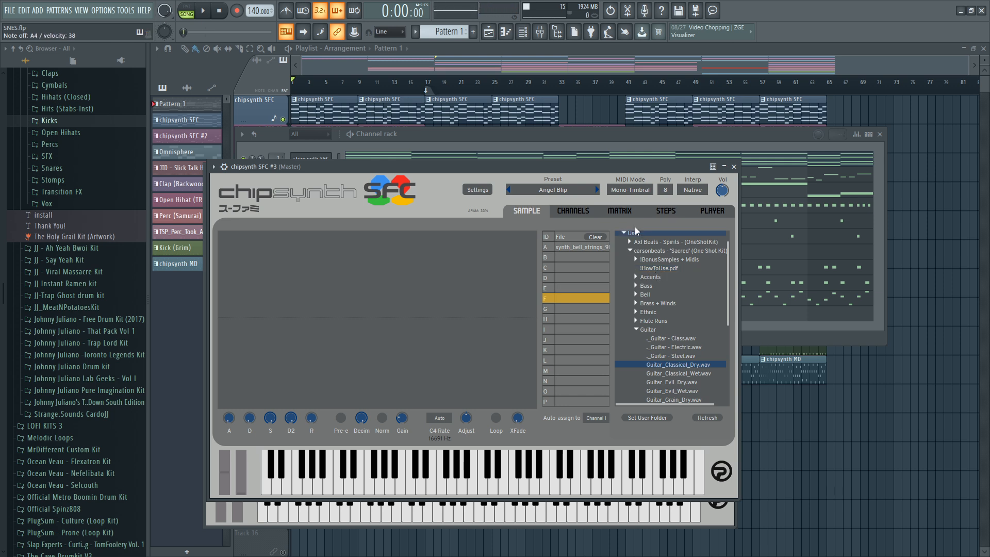
{"action": "left_click", "coordinate": [597, 190]}
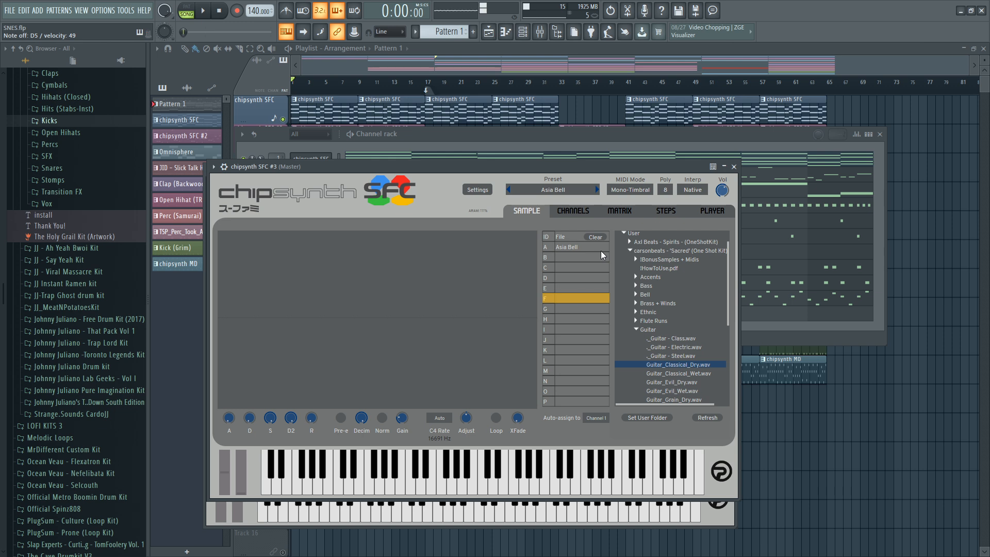
{"action": "left_click", "coordinate": [597, 190]}
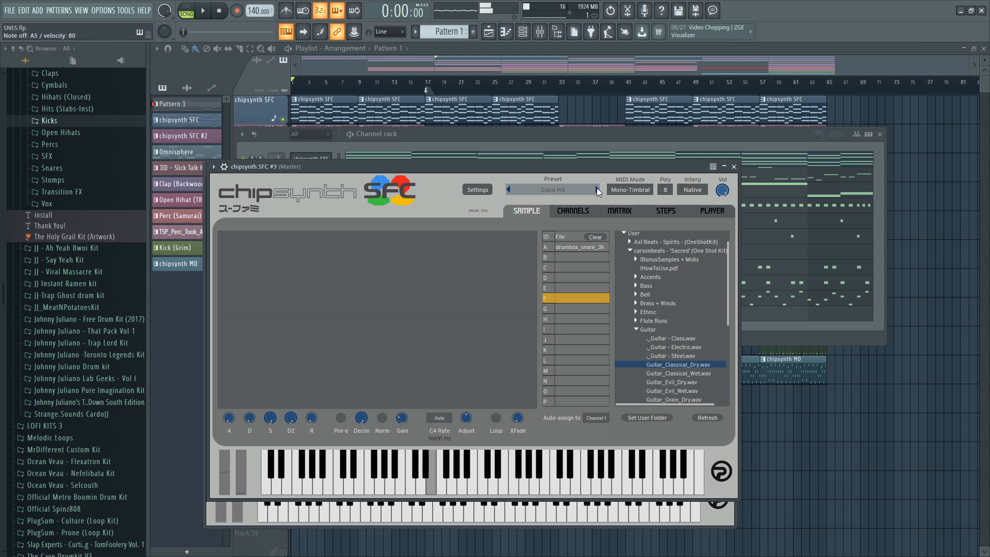
- Audition the BrassStrings presets, playing Cake Brass and stepping forward to Fast Strings
{"action": "left_click", "coordinate": [583, 186]}
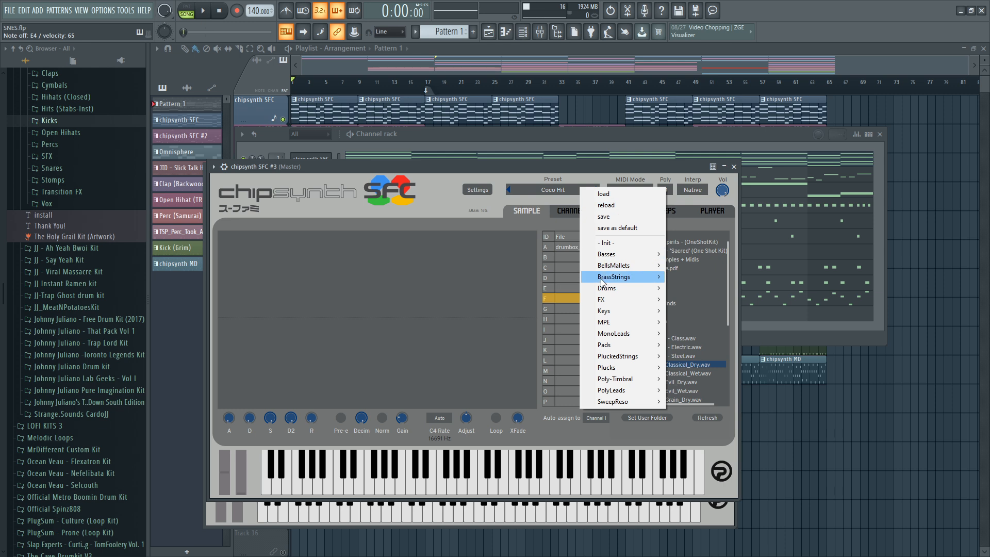
{"action": "left_click", "coordinate": [673, 277]}
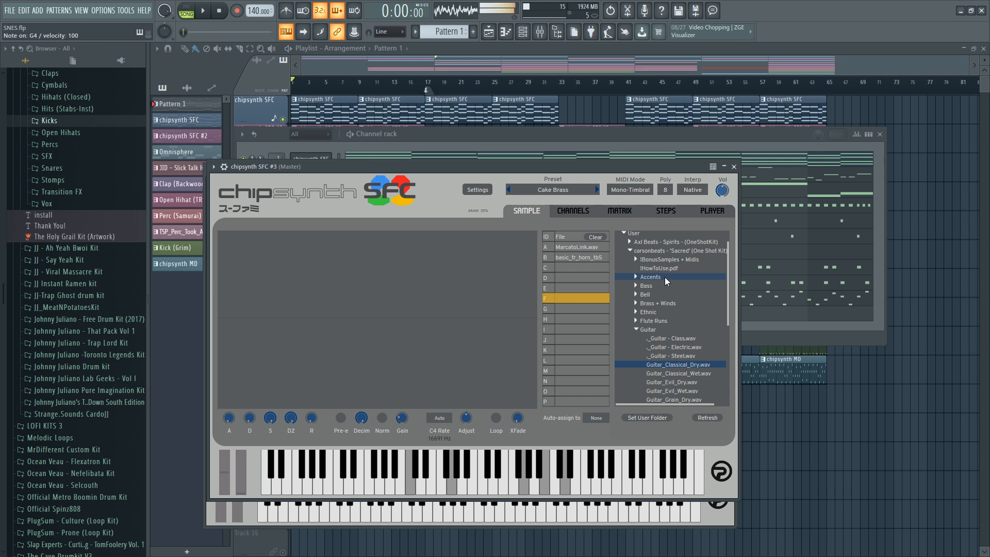
{"action": "left_click", "coordinate": [597, 190]}
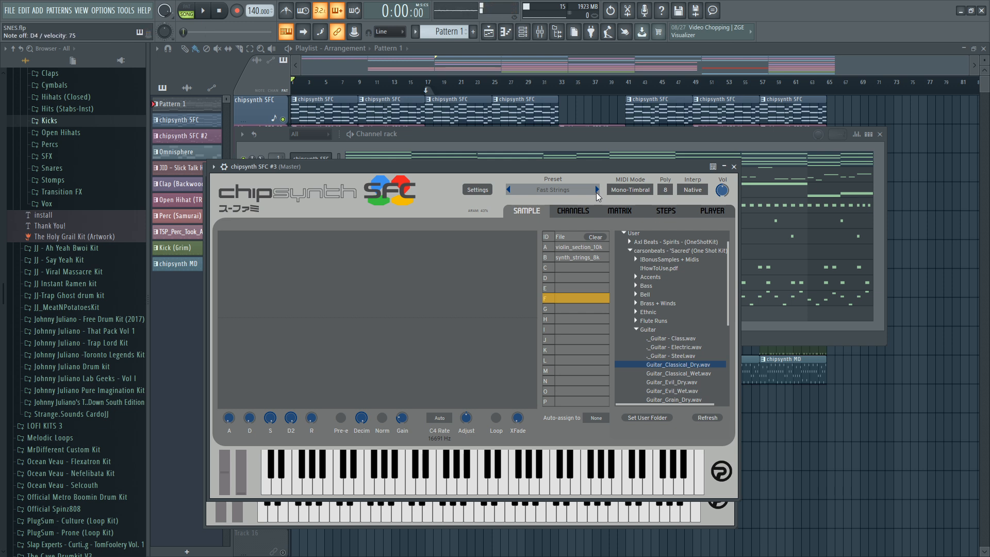
- Load the Chorused Epiano preset from the Keys category and step on to the following preset
{"action": "left_click", "coordinate": [583, 187]}
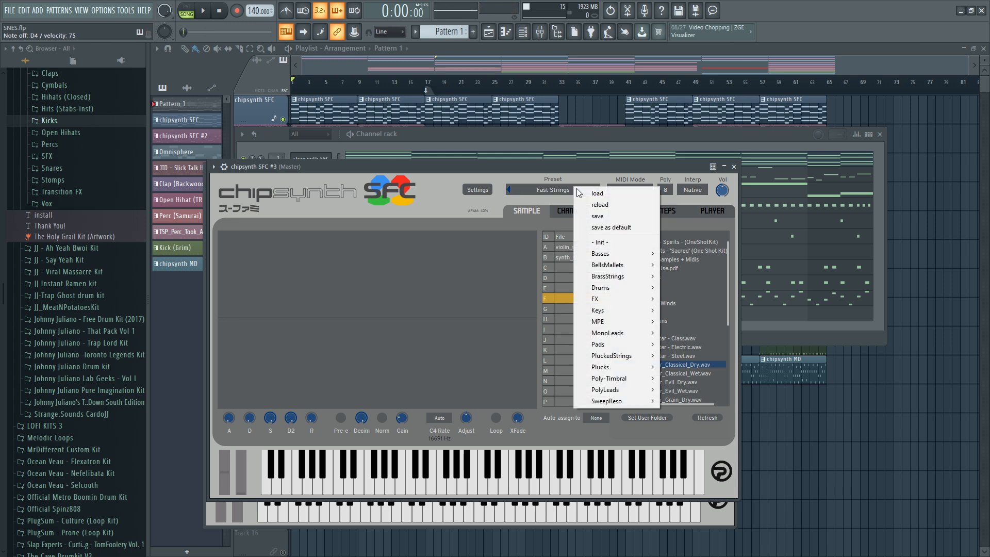
{"action": "mouse_move", "coordinate": [608, 310]}
{"action": "left_click", "coordinate": [670, 311]}
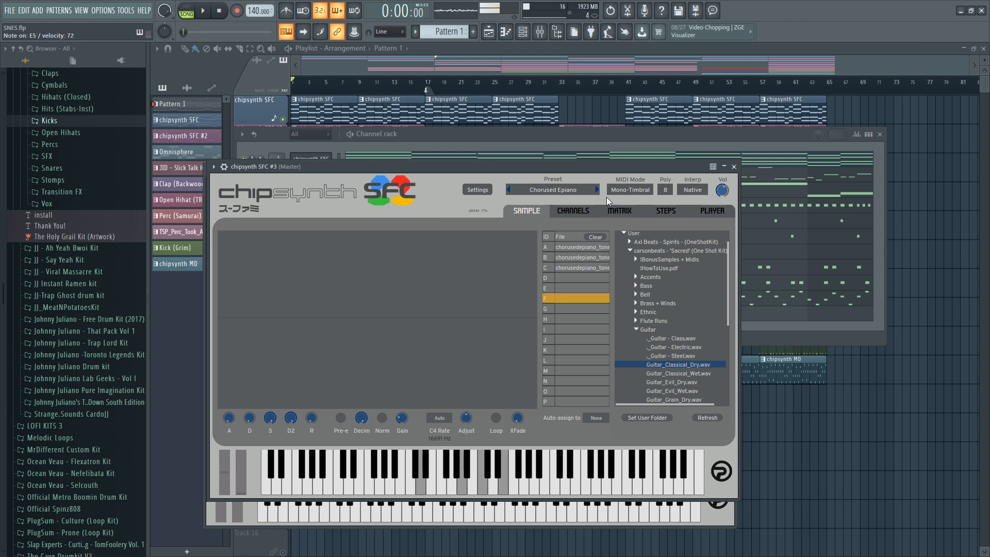
{"action": "left_click", "coordinate": [596, 189]}
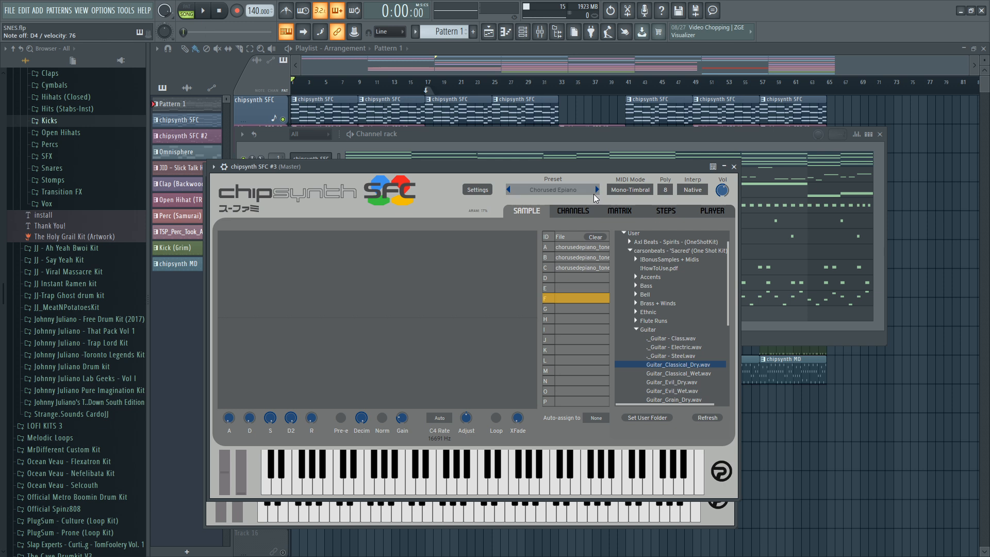